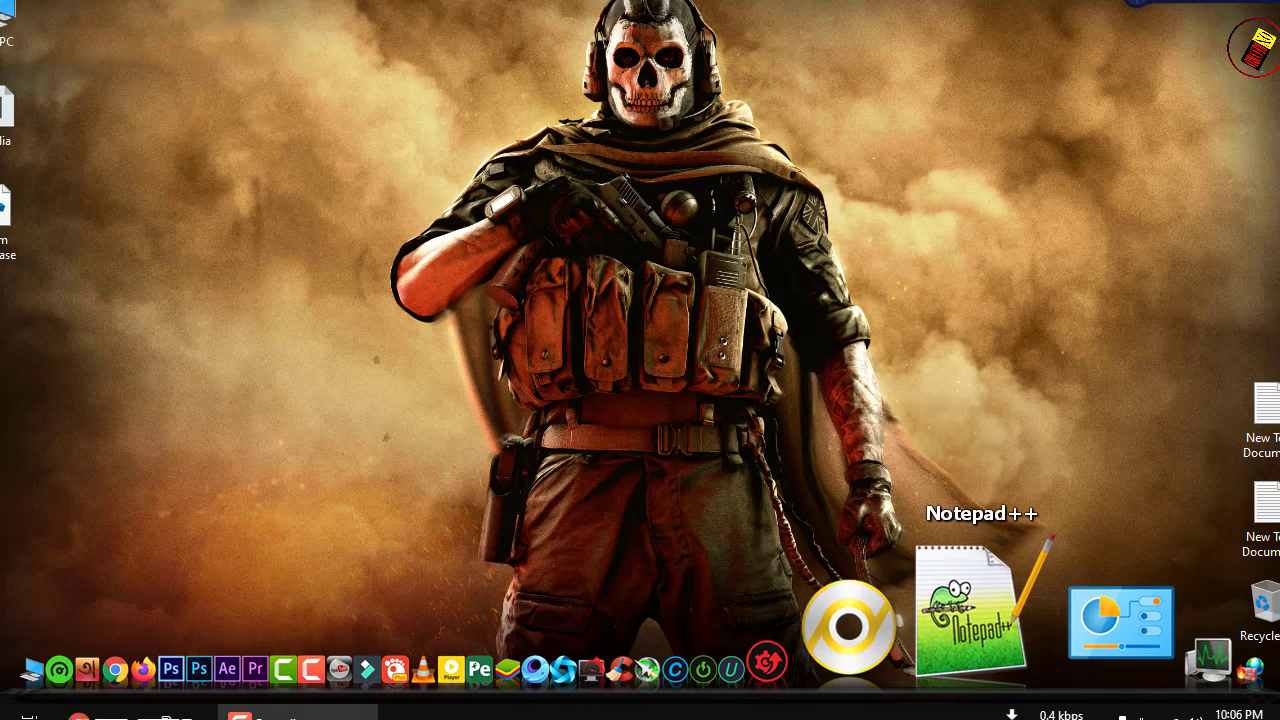
right_click(468, 127)
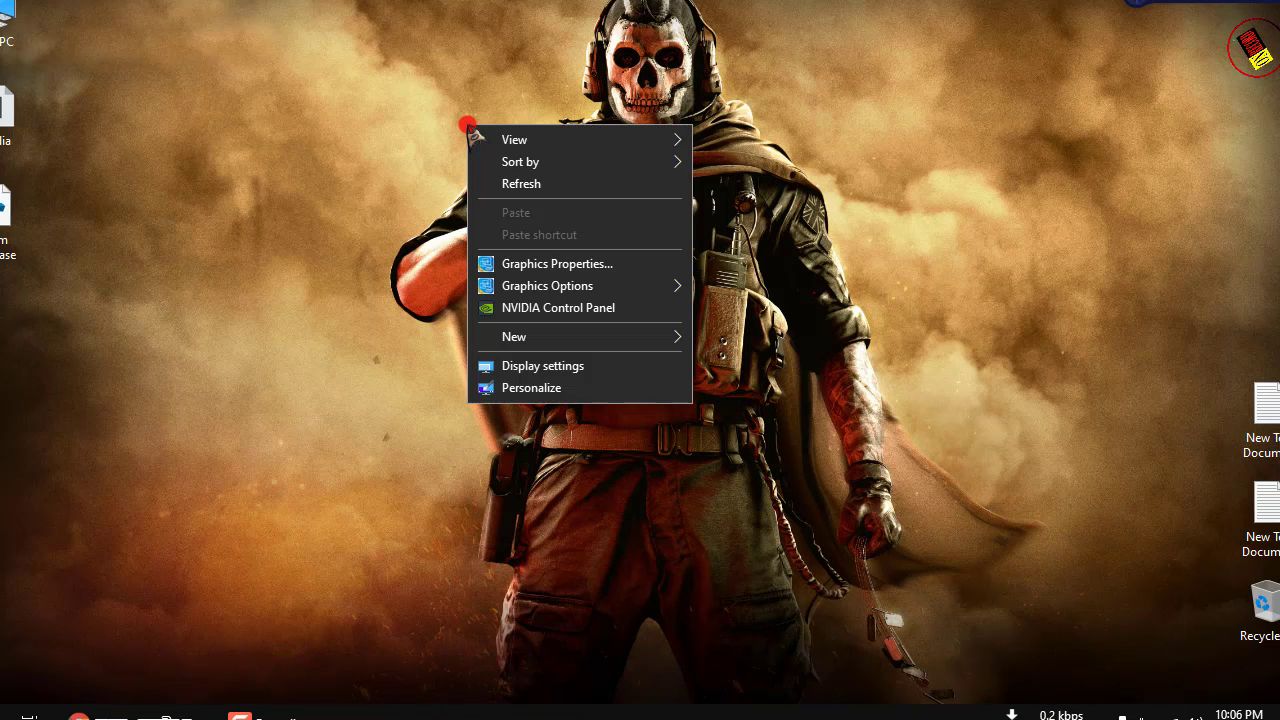
click(502, 183)
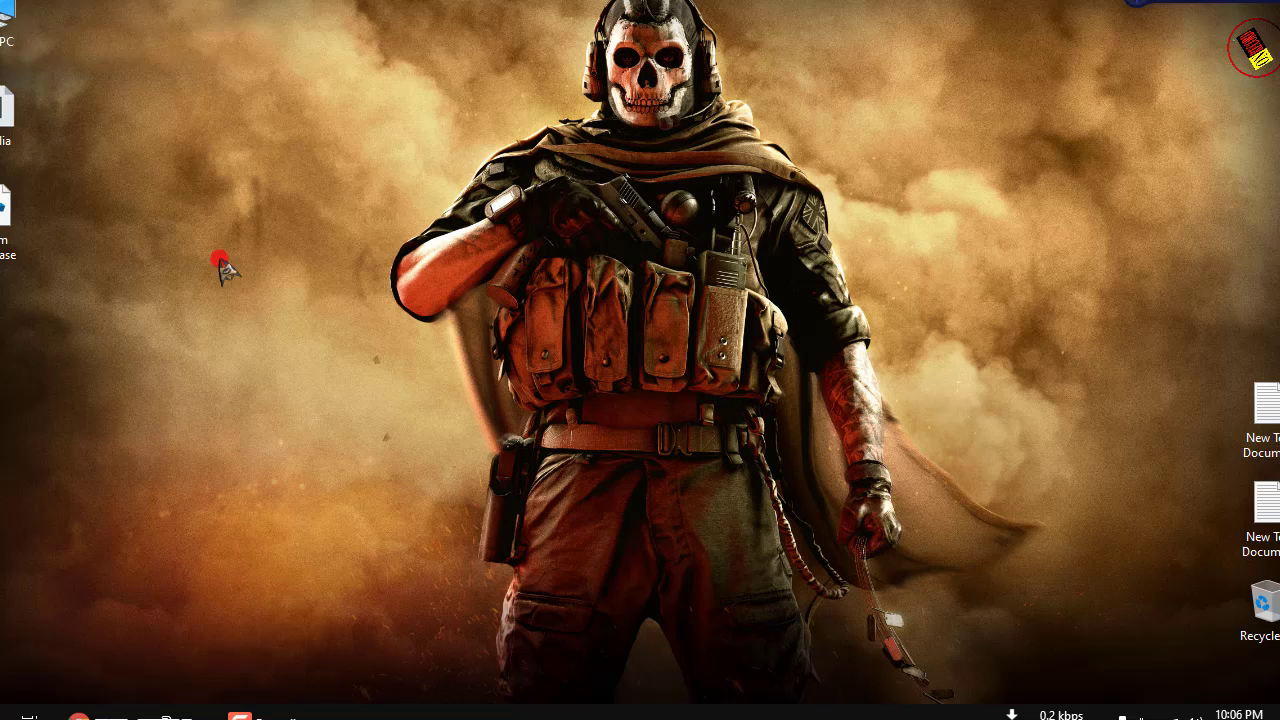
right_click(296, 266)
click(330, 320)
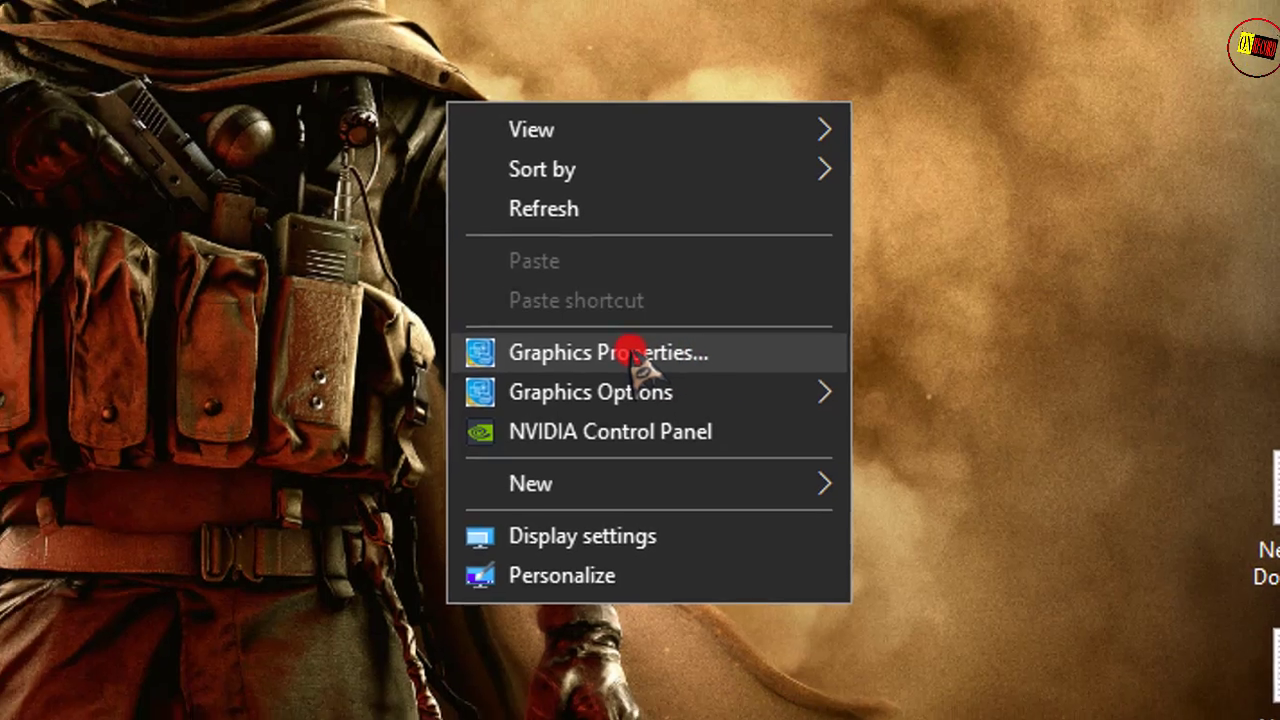
Open the Intel graphics properties and choose Built-in Display, 1366 x 768 resolution and a 60p Hz refresh rate.
click(598, 356)
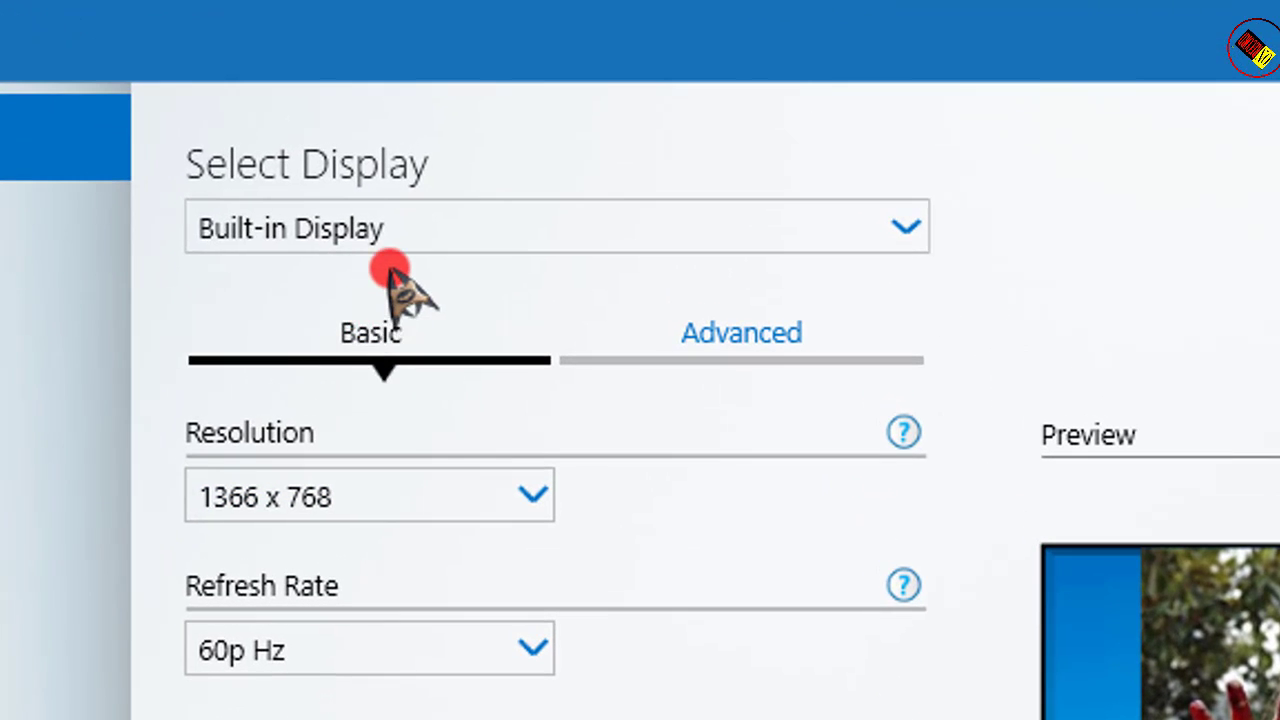
click(410, 230)
click(405, 300)
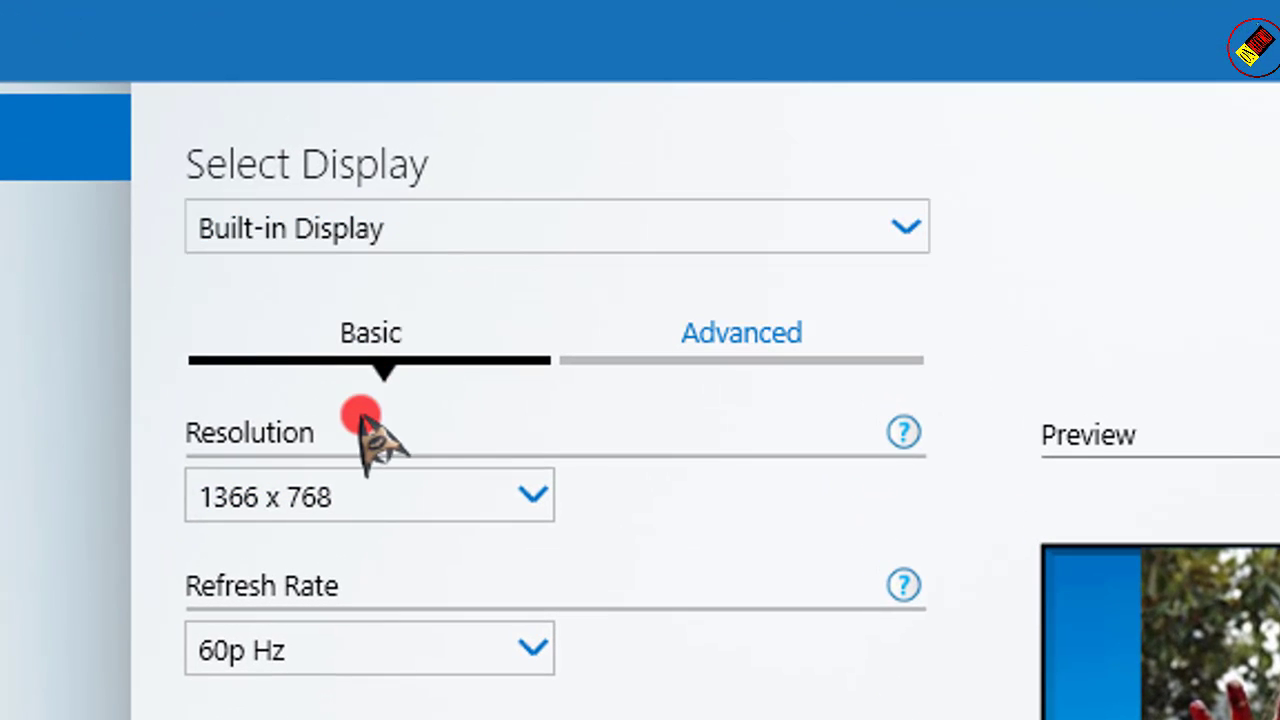
click(414, 490)
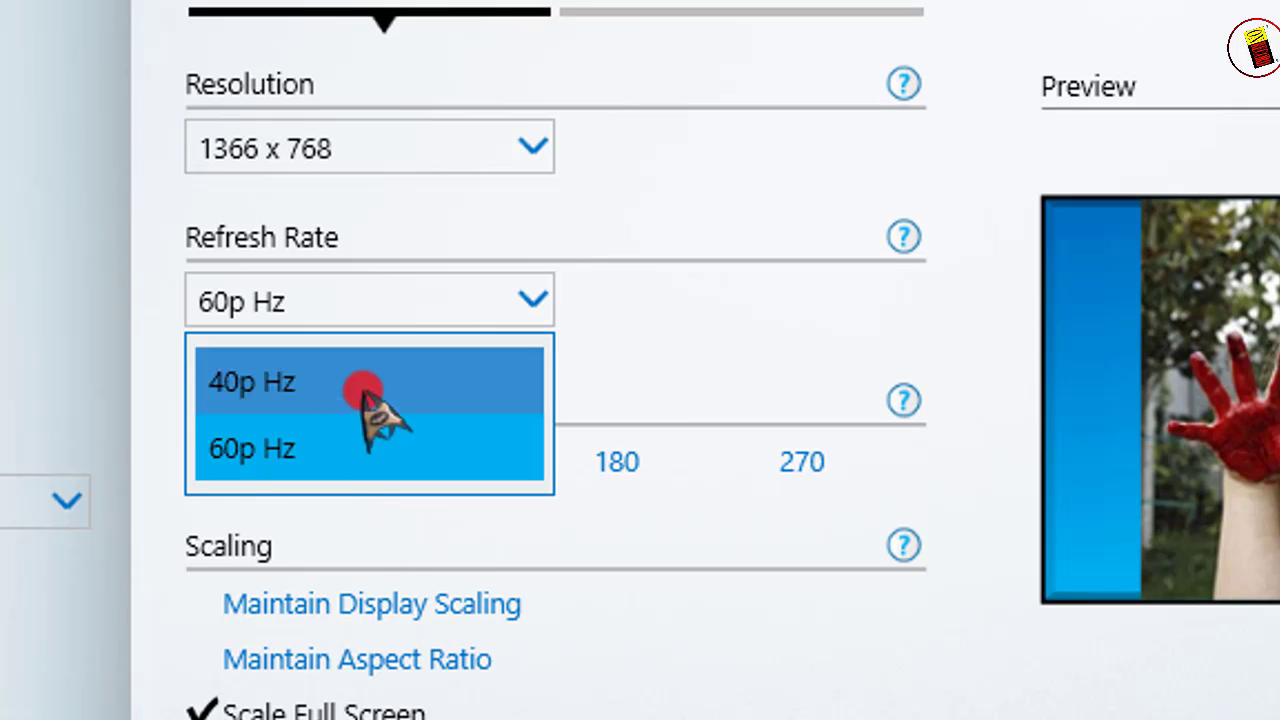
click(335, 450)
click(289, 463)
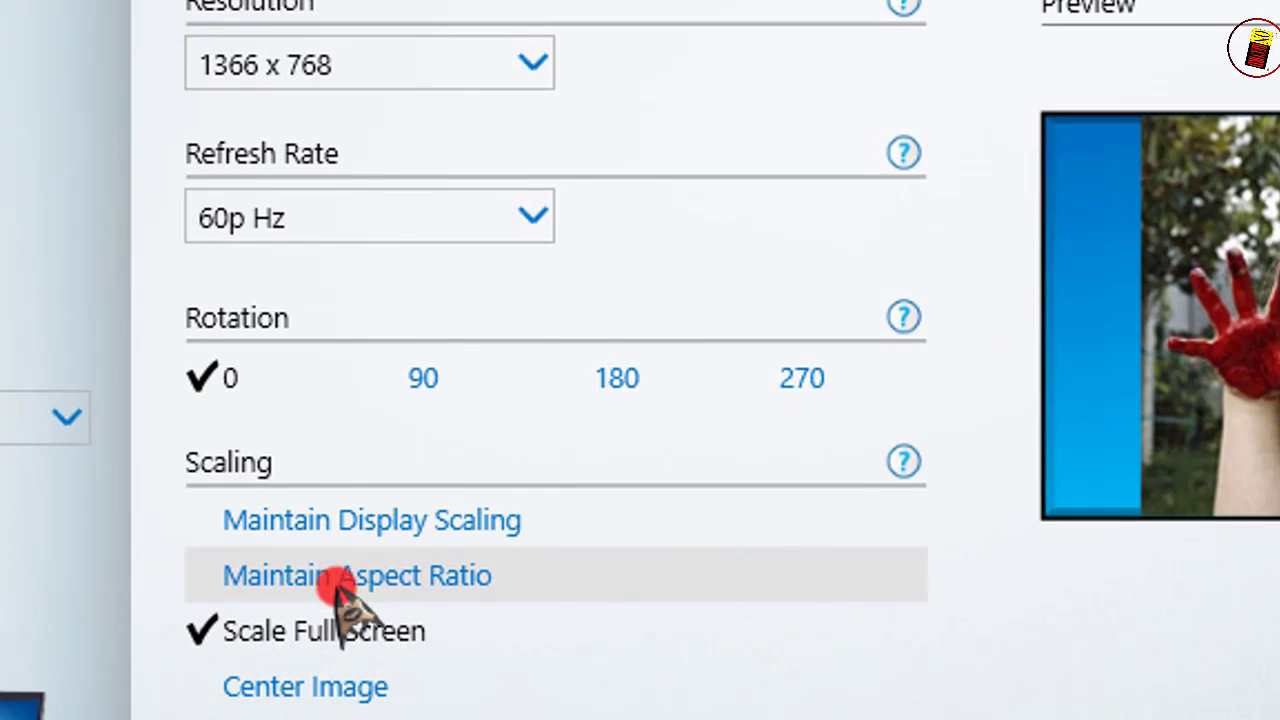
Set the display scaling to Maintain Display Scaling, then apply and keep the new settings.
click(365, 530)
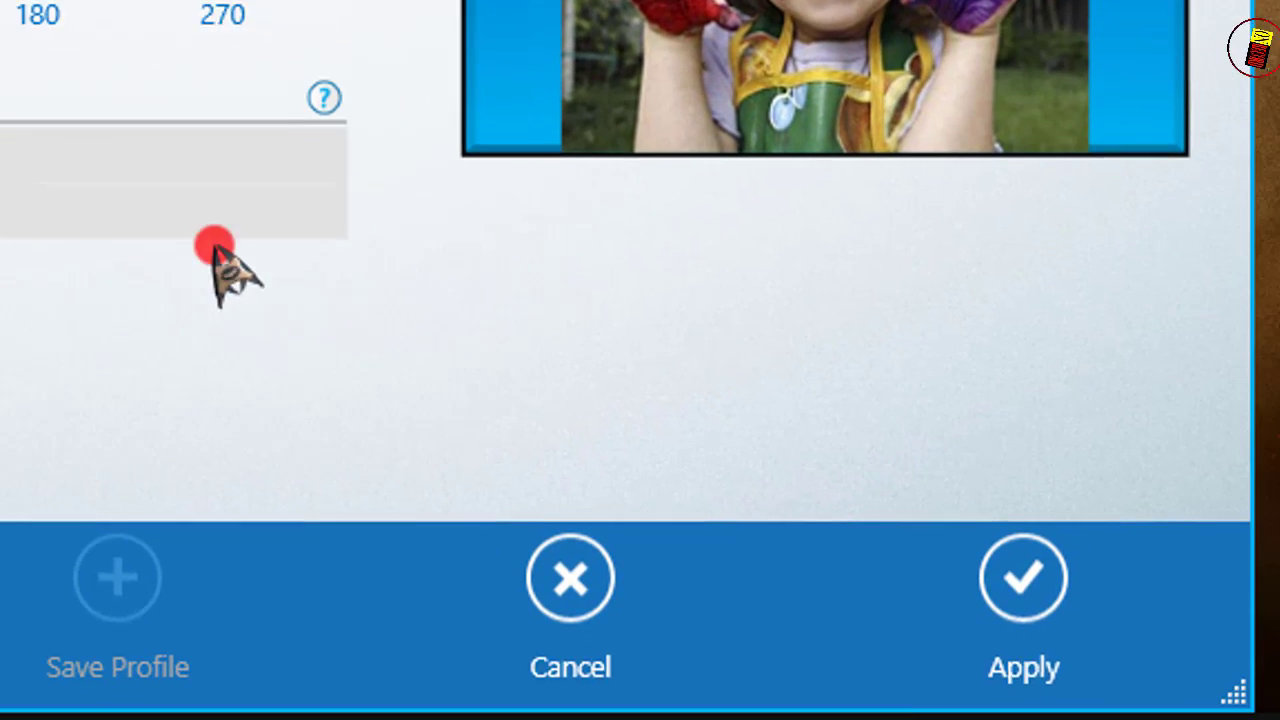
click(1010, 600)
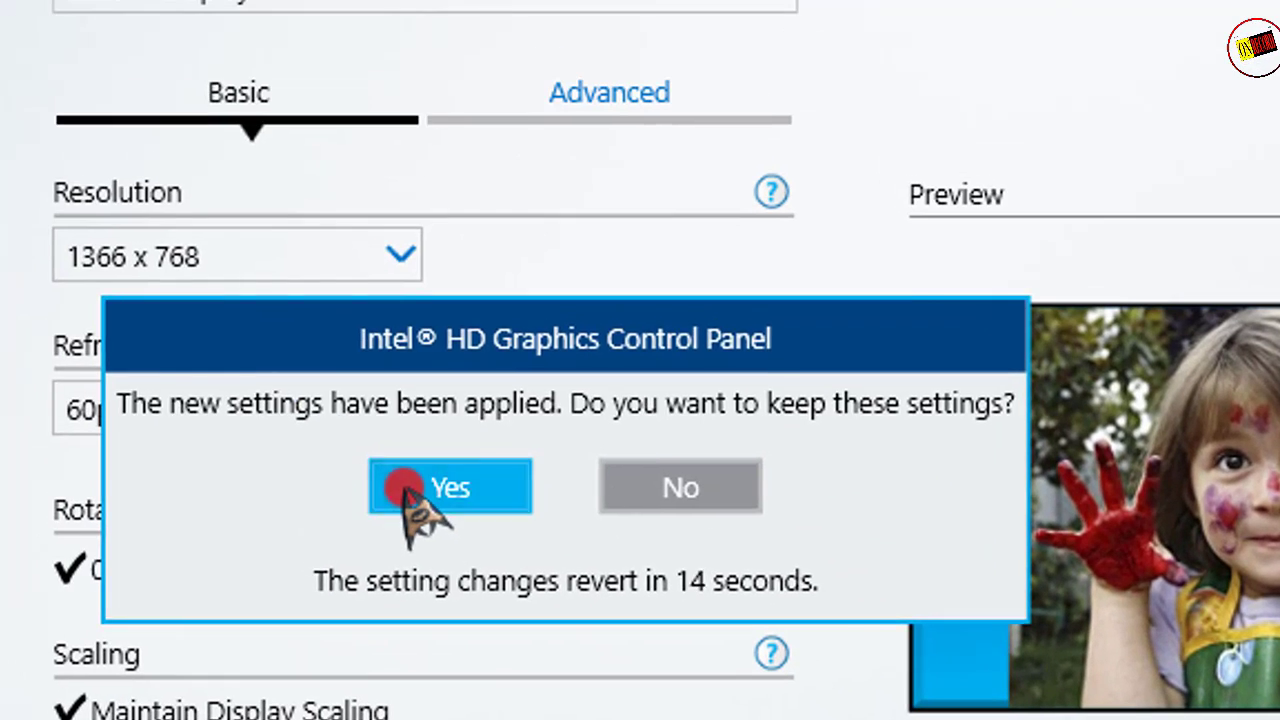
click(330, 388)
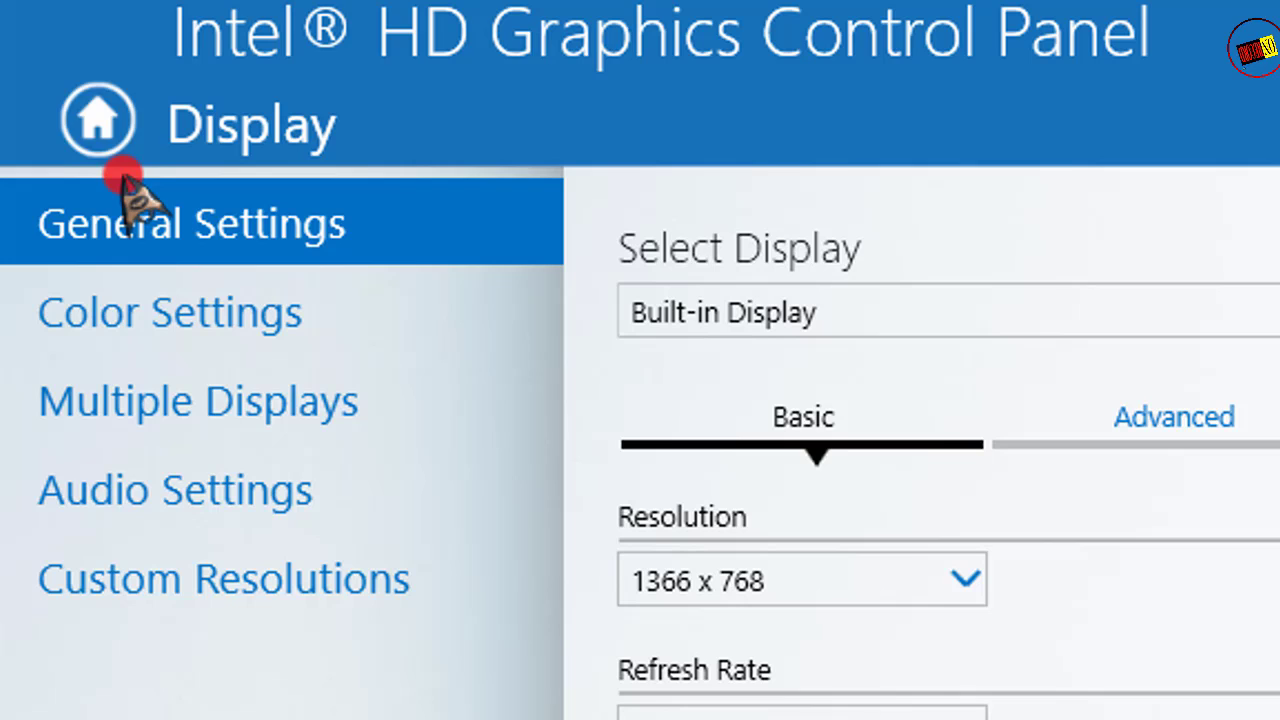
In the 3D settings, turn off Conservative Morphological Anti-Aliasing and choose the Performance general setting, then apply and keep the changes.
click(100, 117)
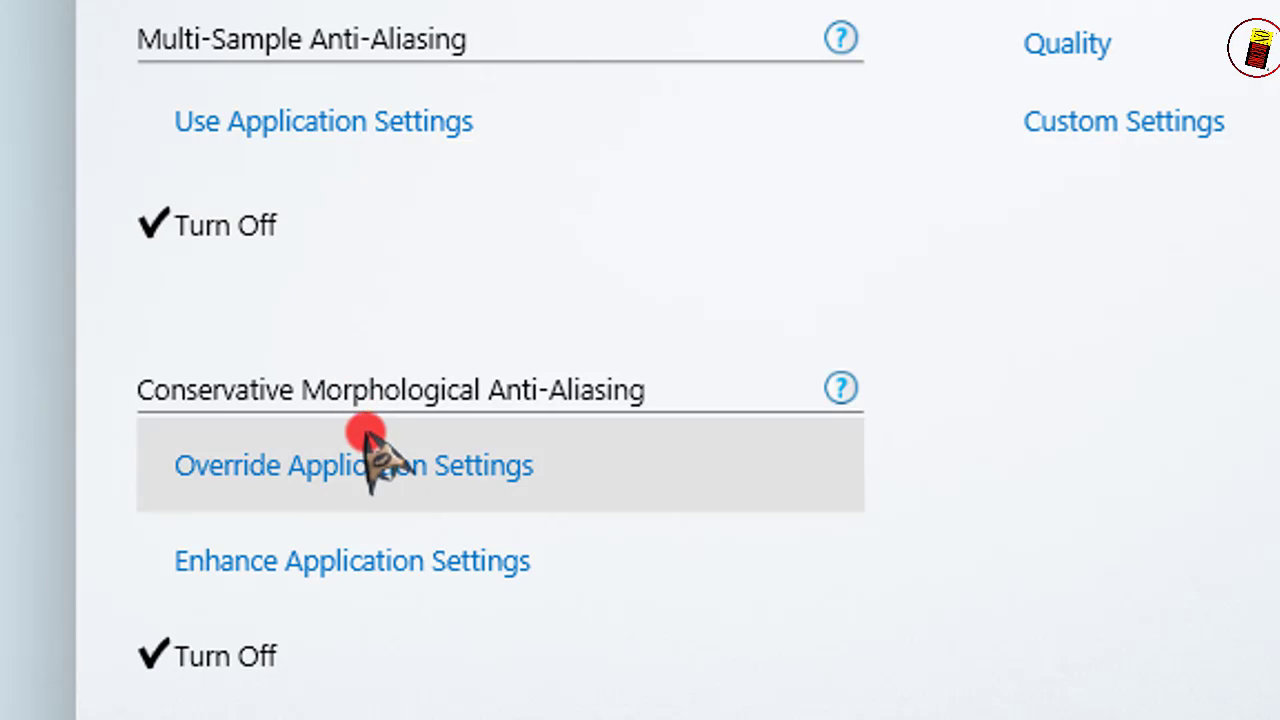
click(246, 580)
click(249, 655)
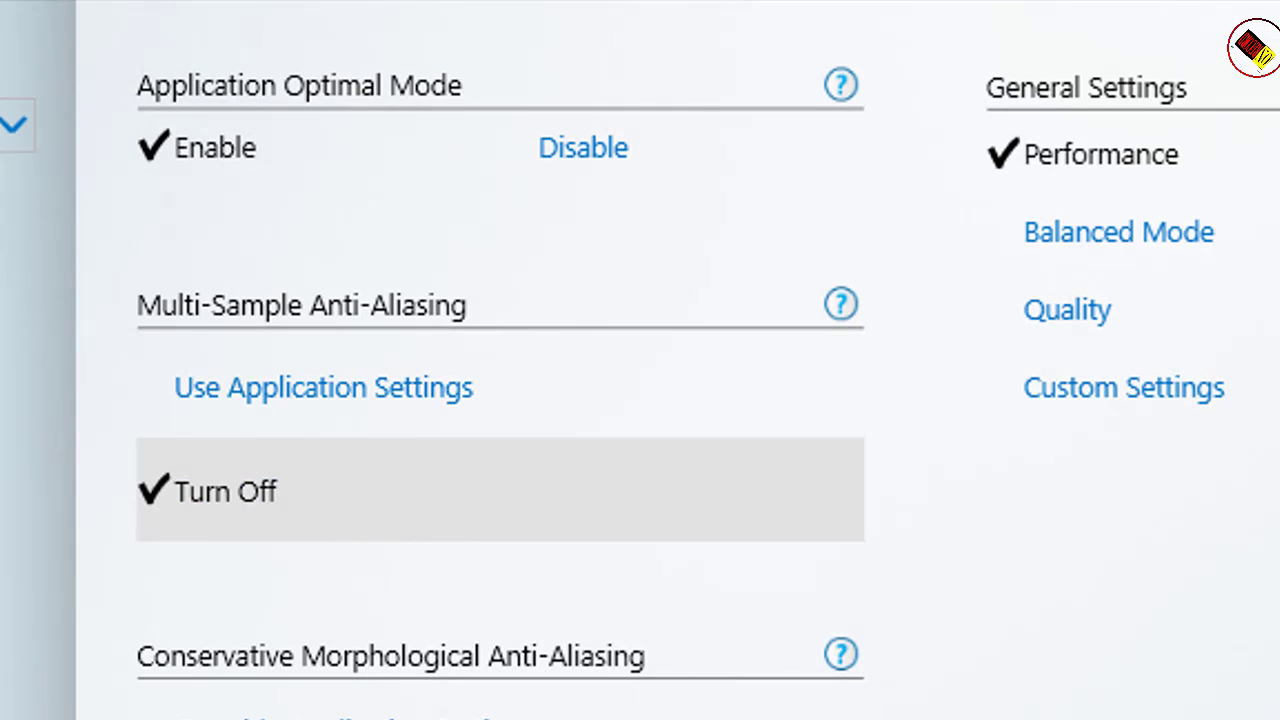
click(1088, 163)
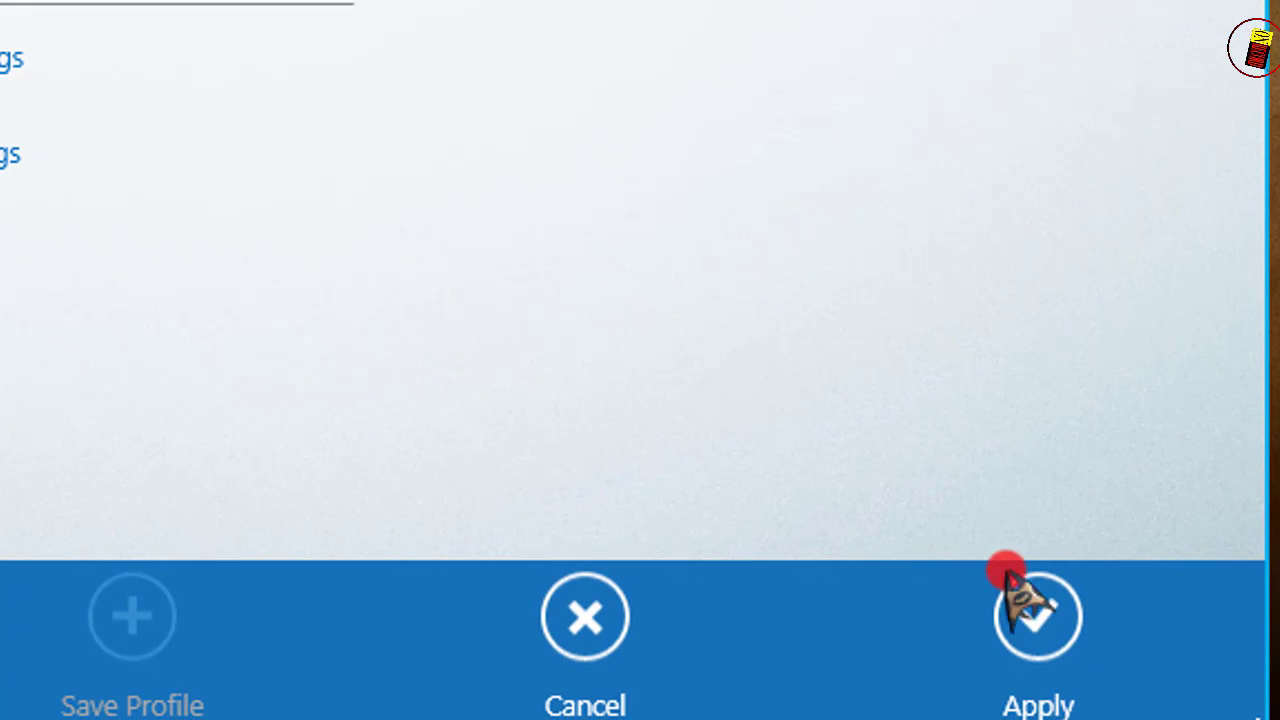
click(1032, 632)
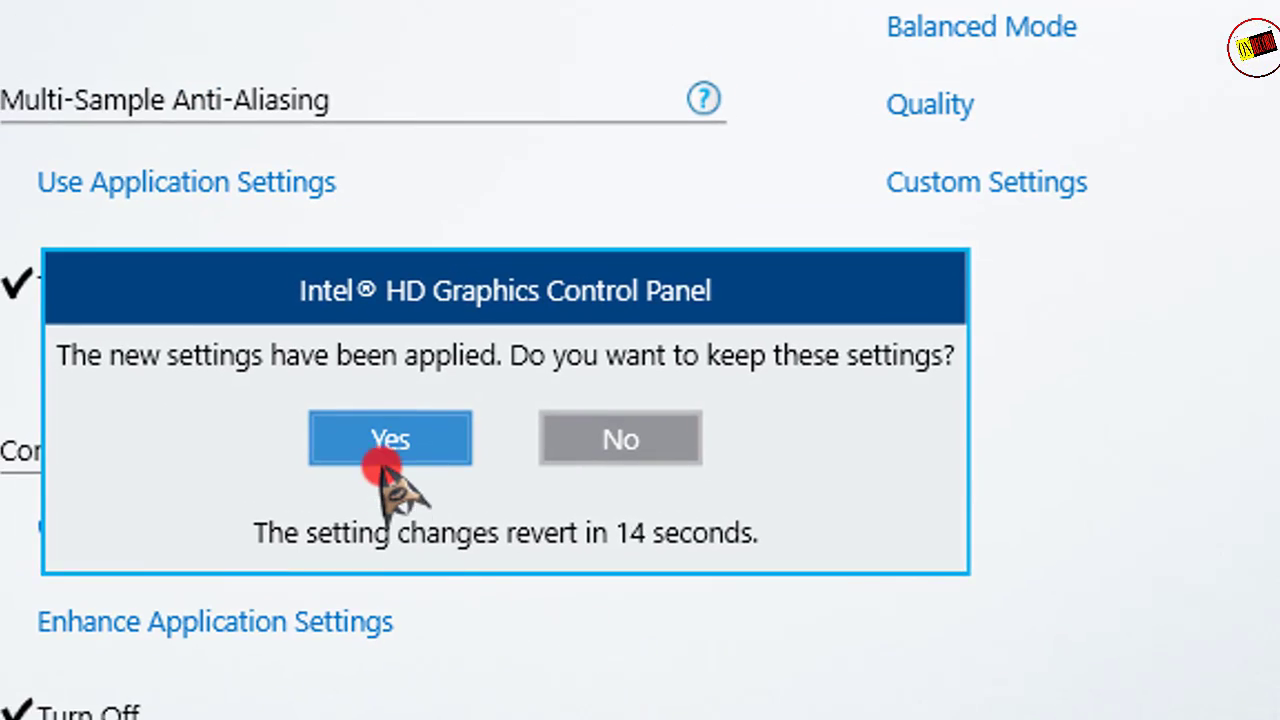
click(385, 458)
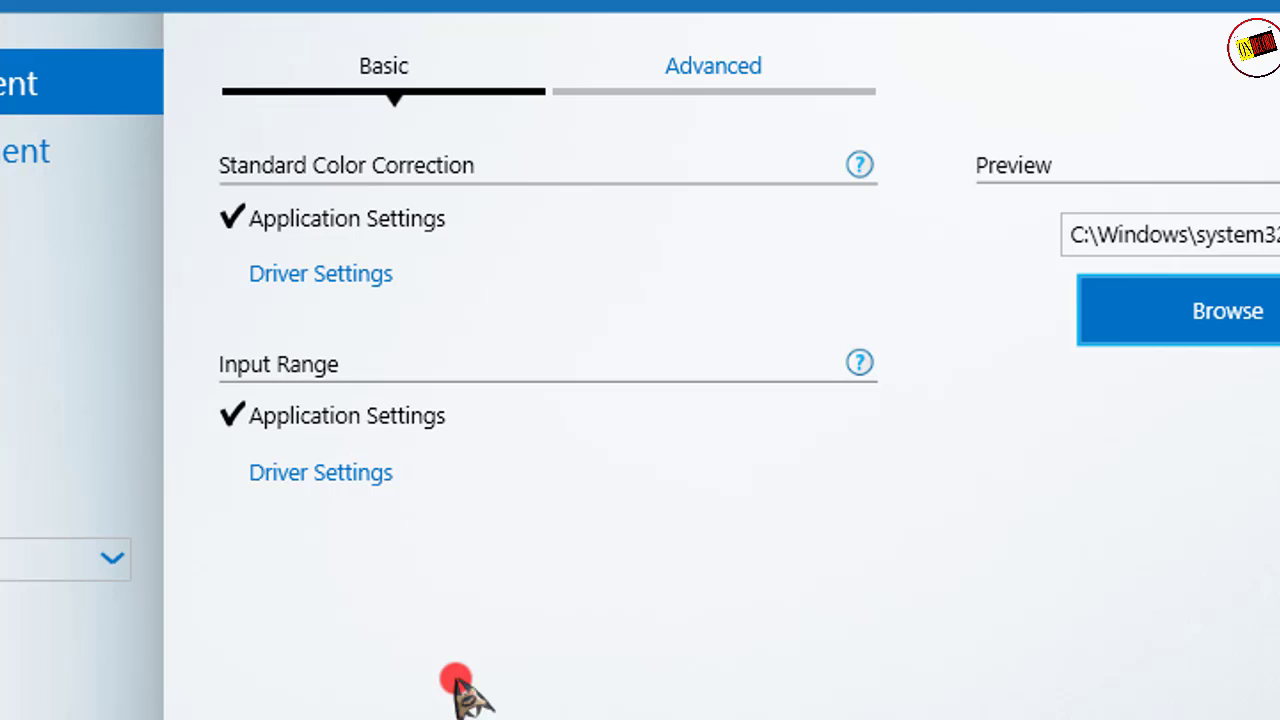
Disable Skin Tone Enhancement in the video settings, keep the change, and check the Image Scaling and Gamut Mapping options.
click(731, 92)
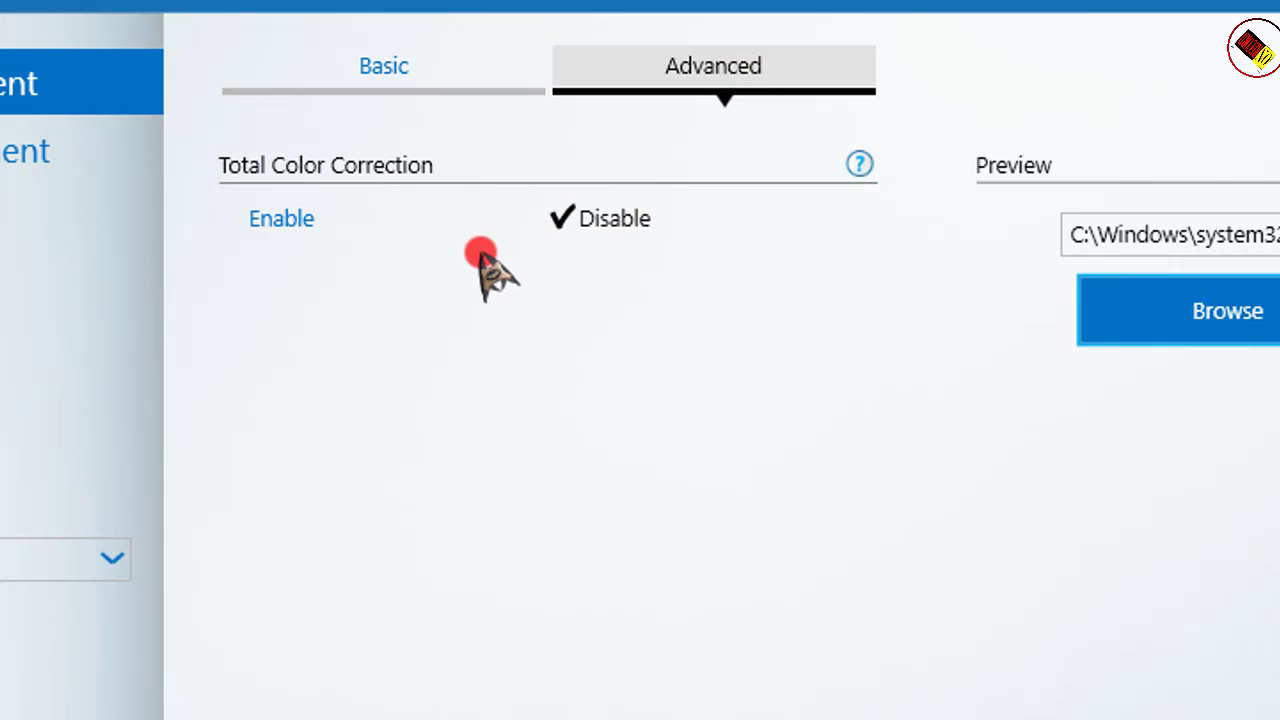
click(30, 160)
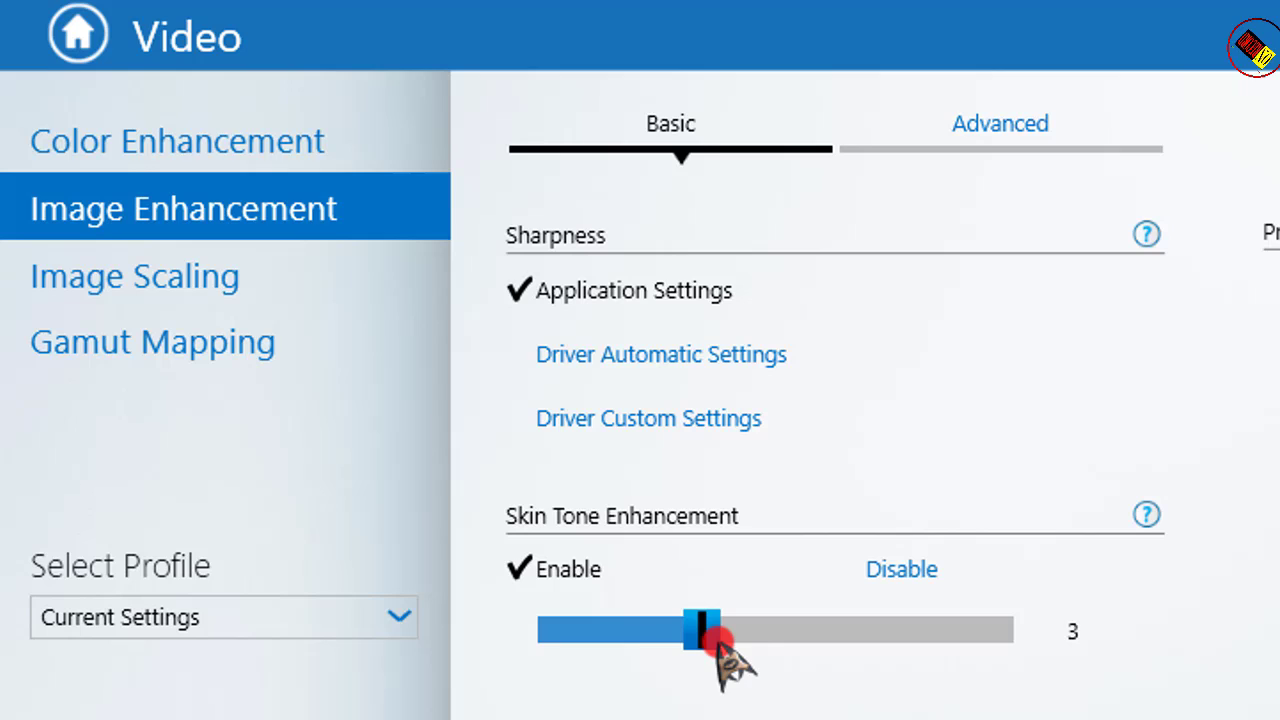
click(895, 588)
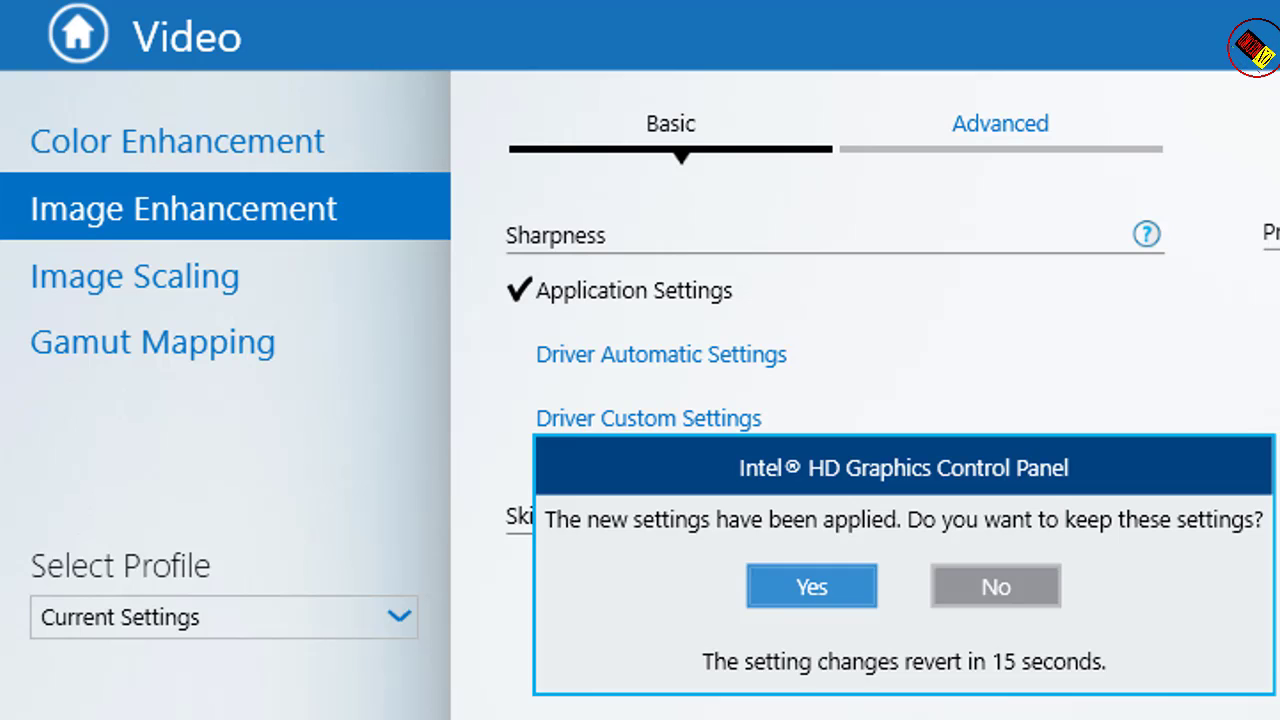
click(812, 586)
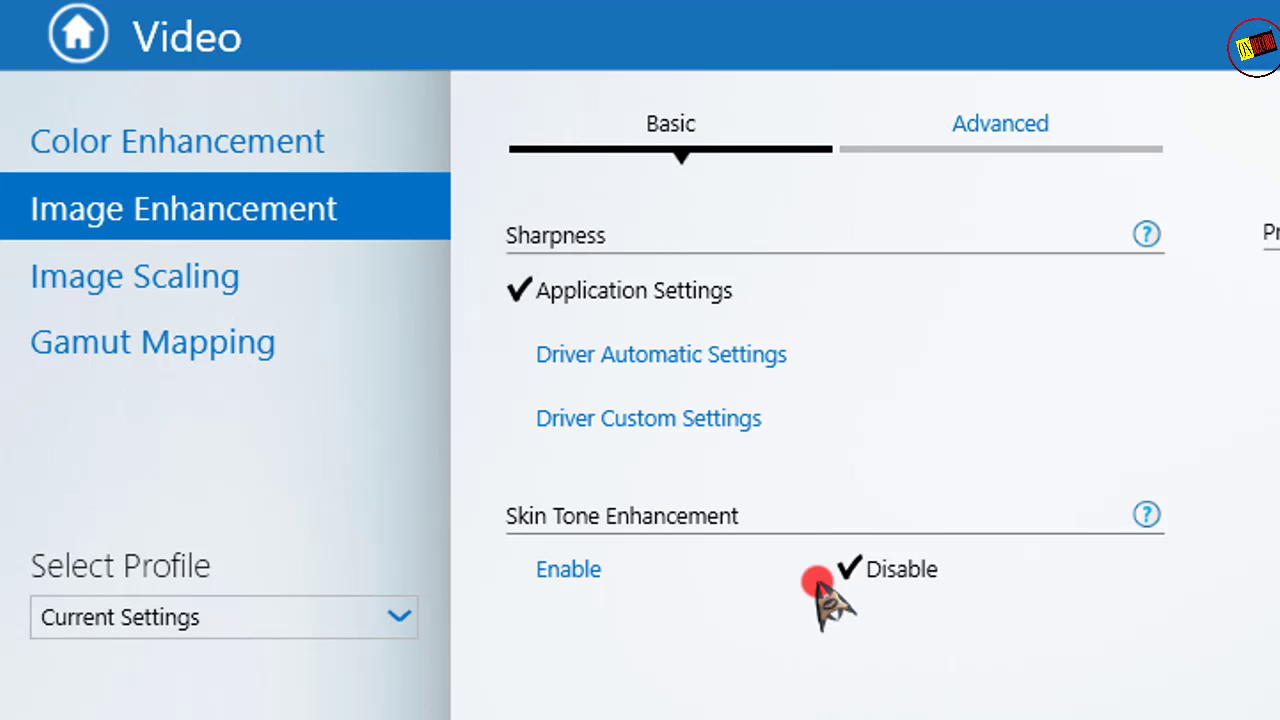
click(265, 296)
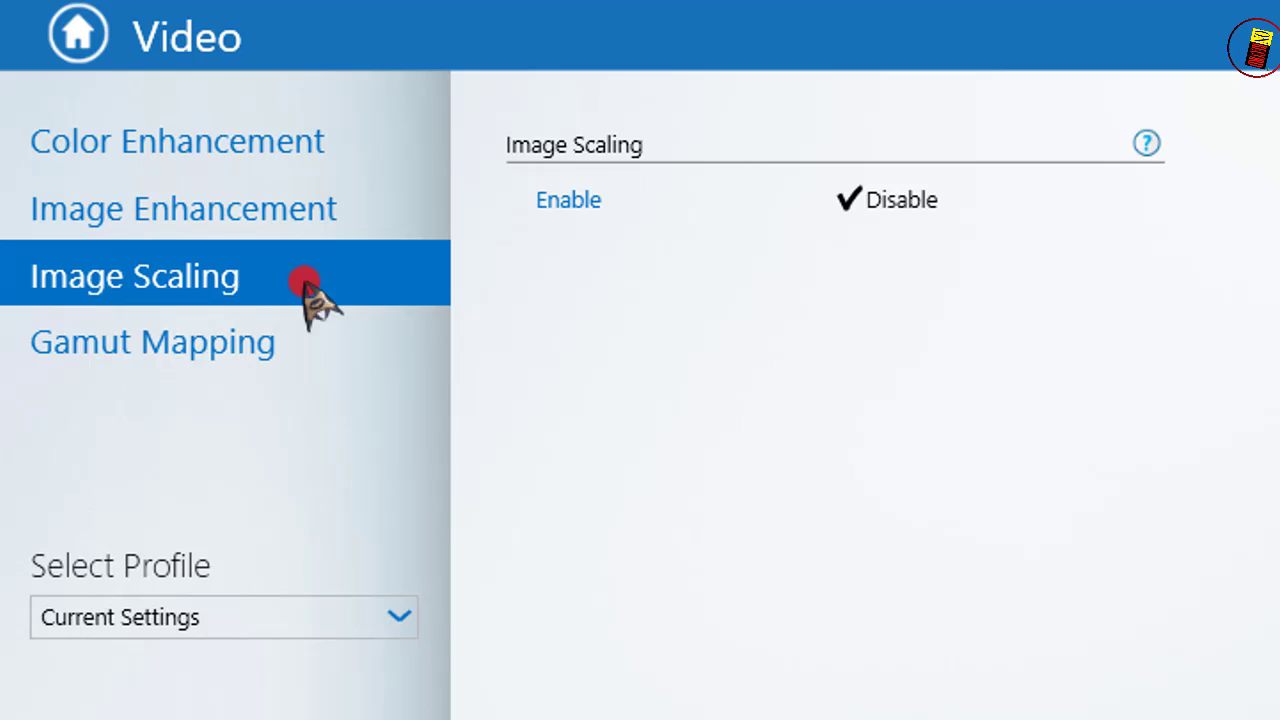
click(250, 343)
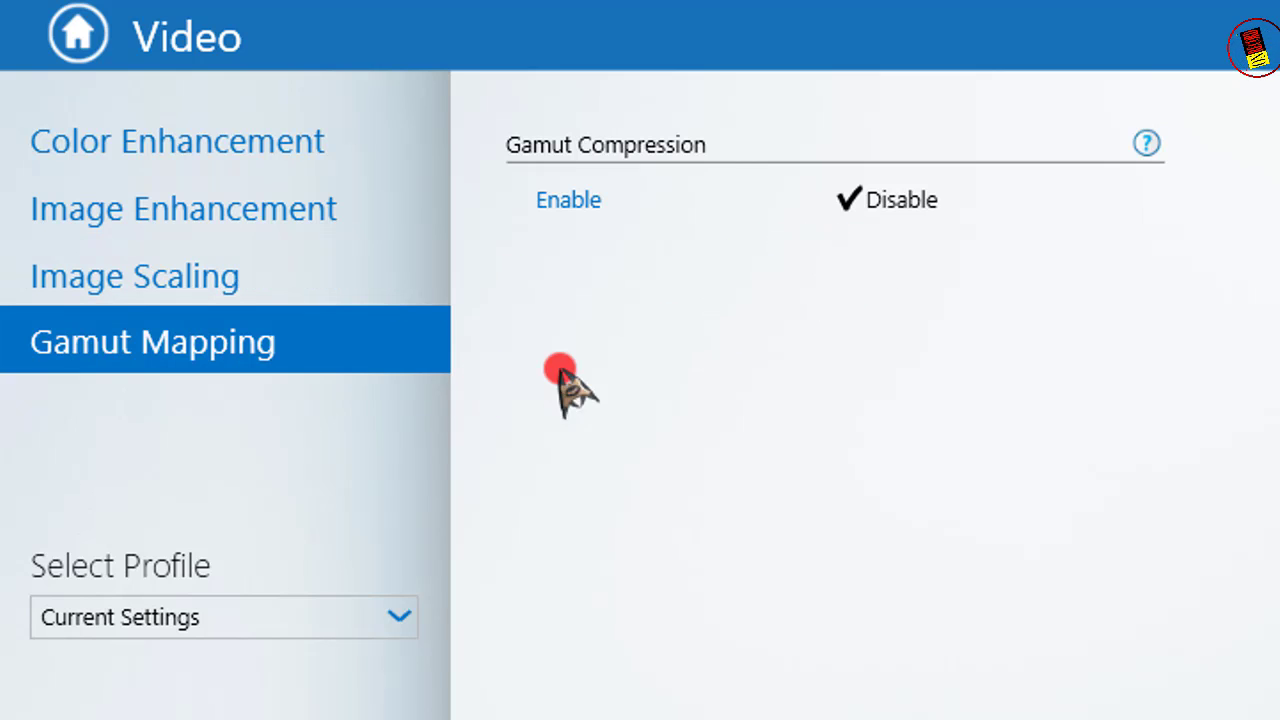
Select the Maximum Performance graphics power plan for the Plugged In state.
click(290, 162)
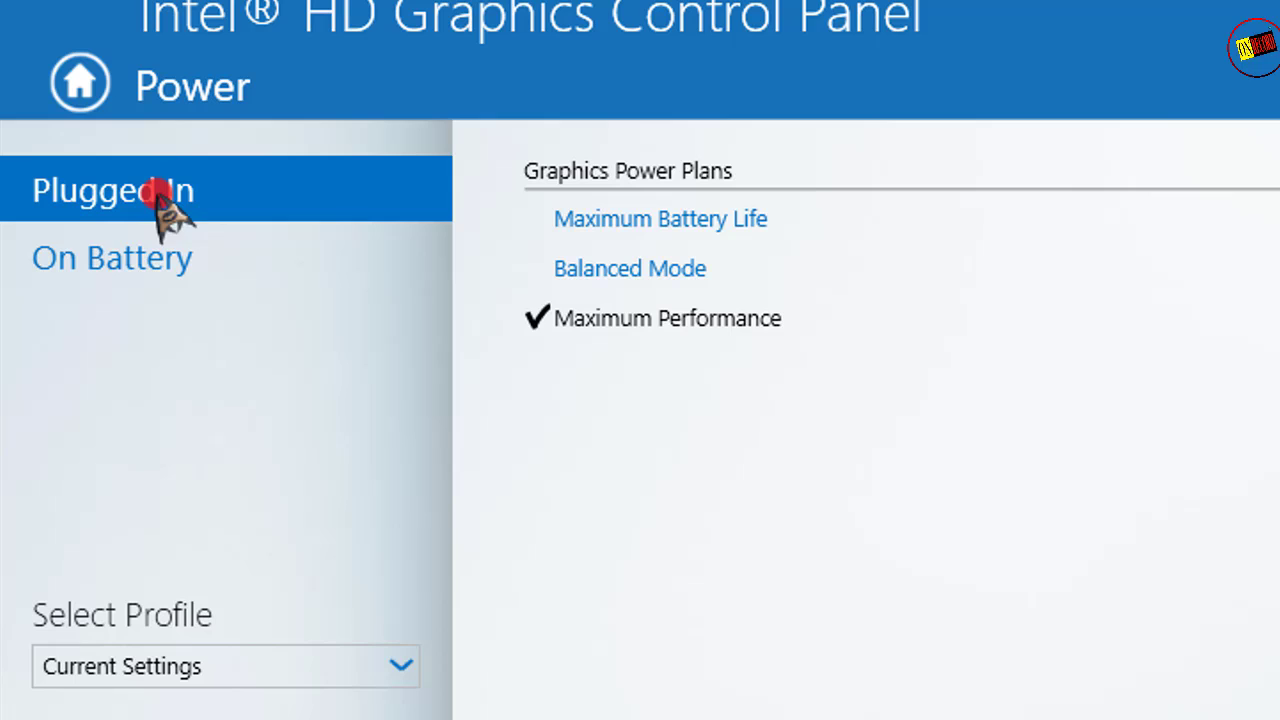
click(620, 322)
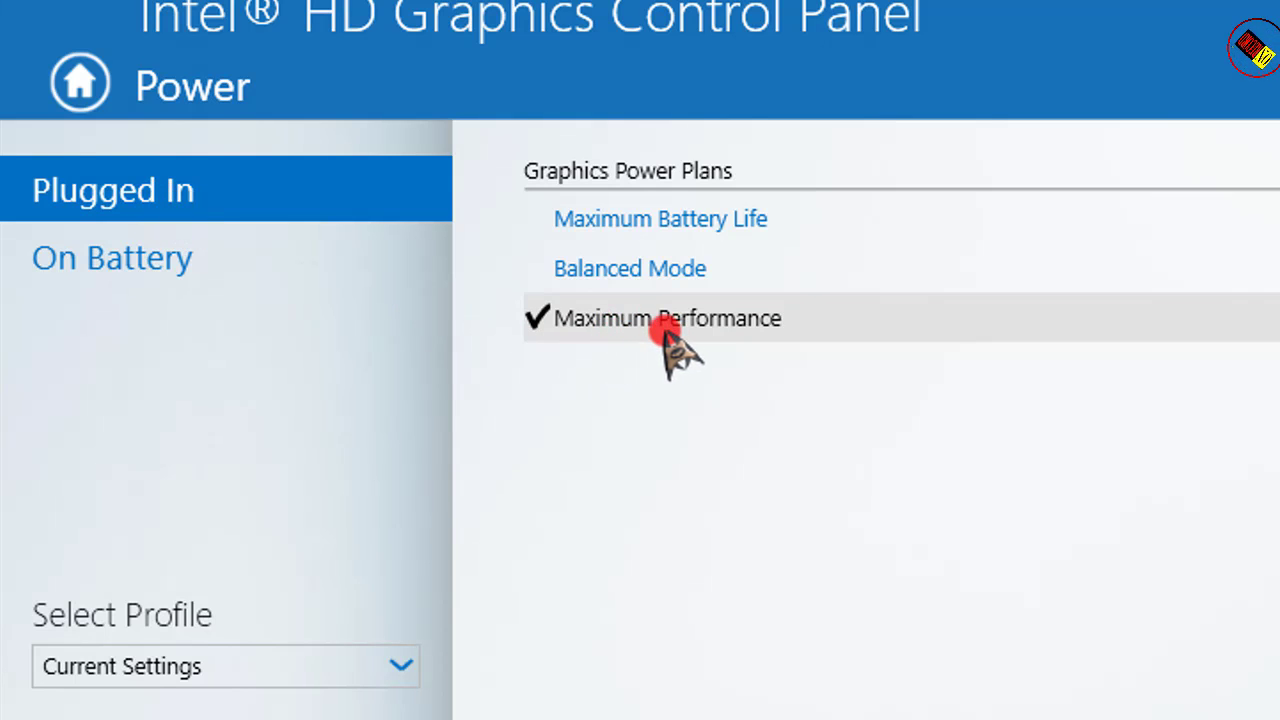
Apply and keep the On Battery graphics power settings, and close the Intel HD Graphics Control Panel.
click(177, 268)
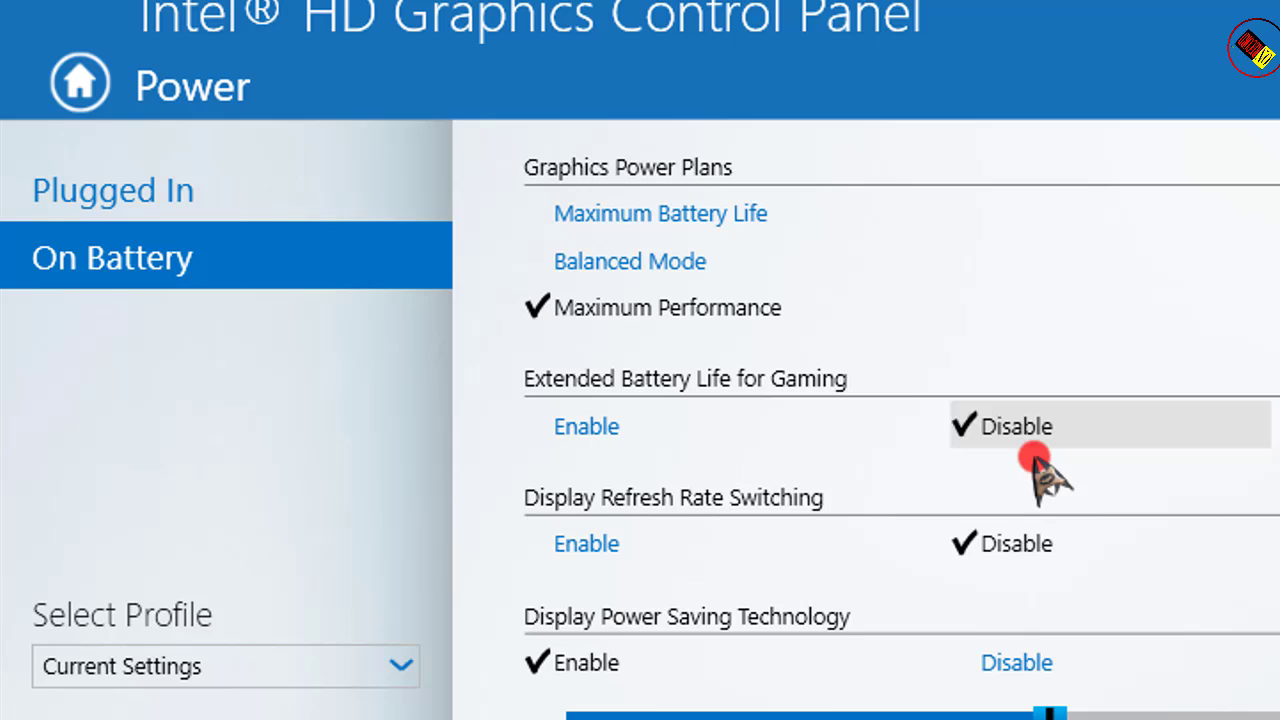
click(1066, 658)
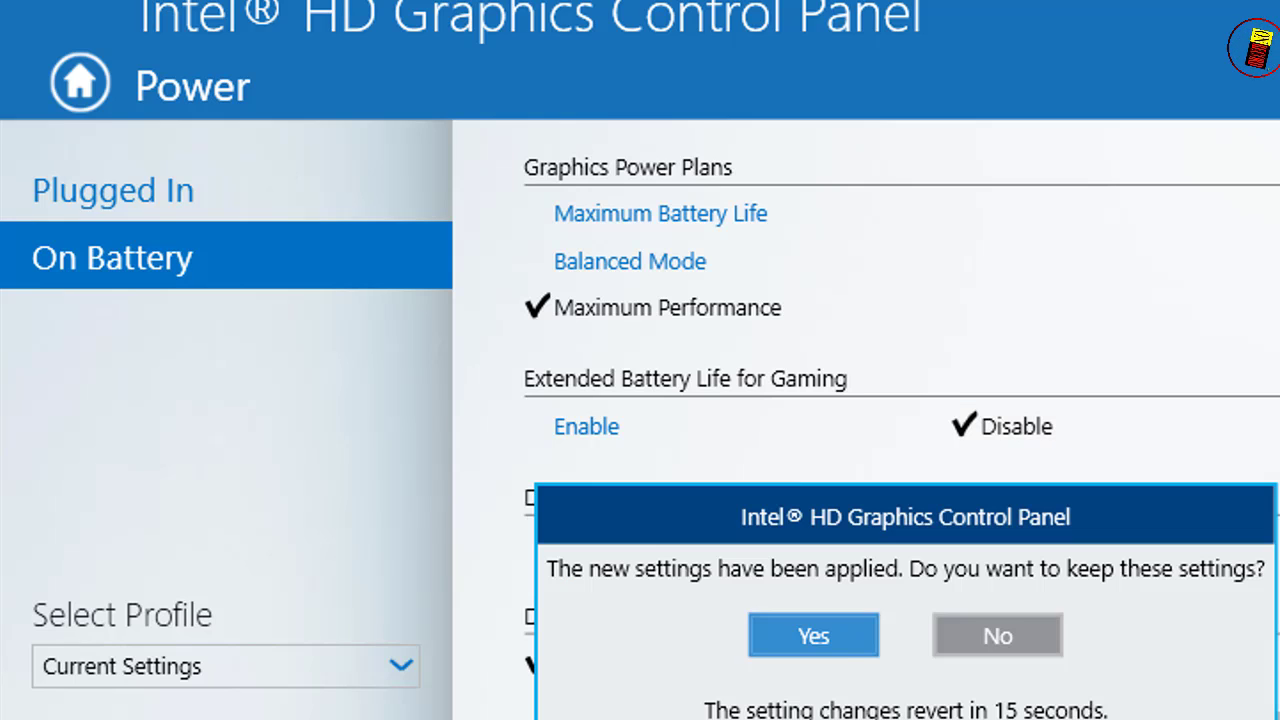
click(833, 661)
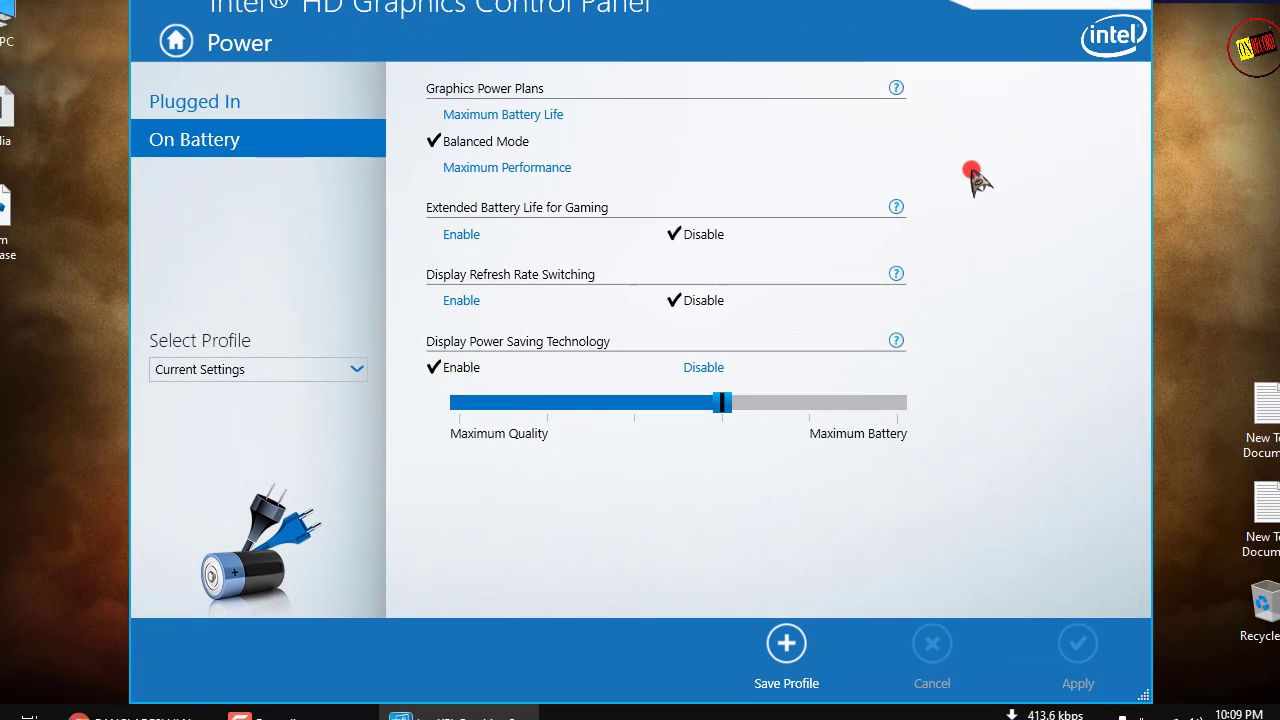
click(1146, 7)
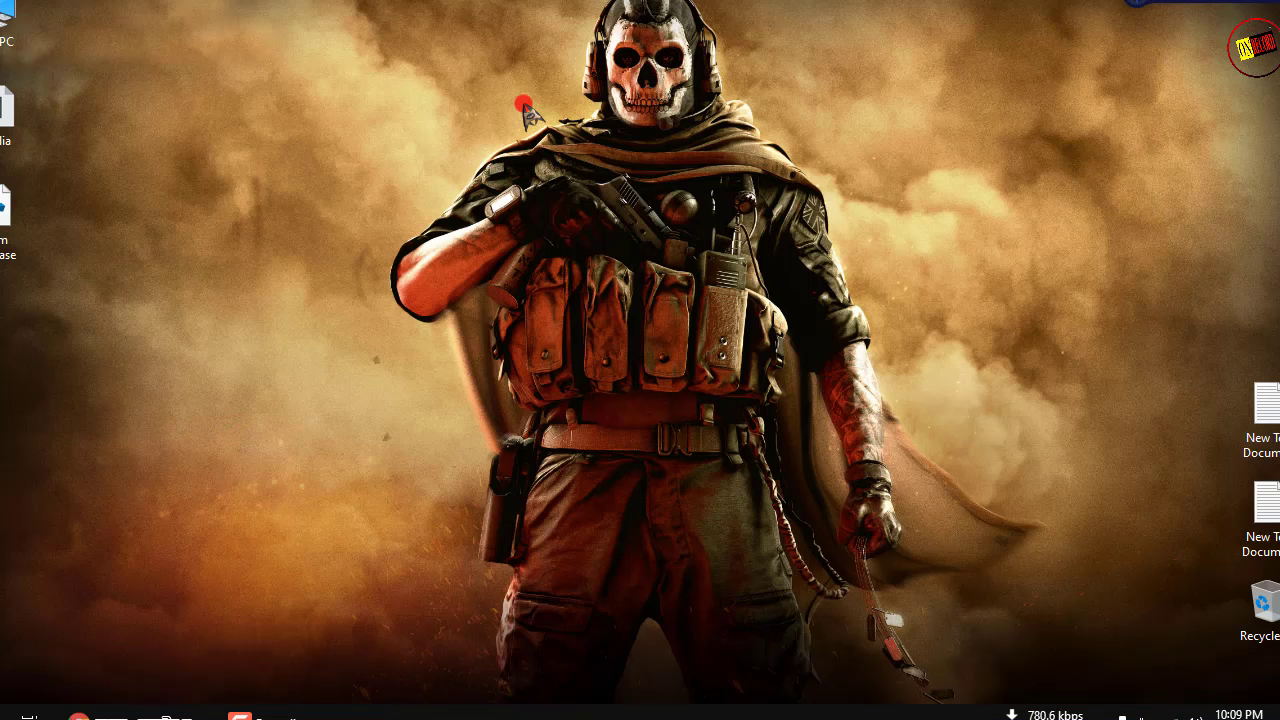
Check the graphics memory in the adapter properties of Display 1 through the Windows advanced display settings.
right_click(523, 128)
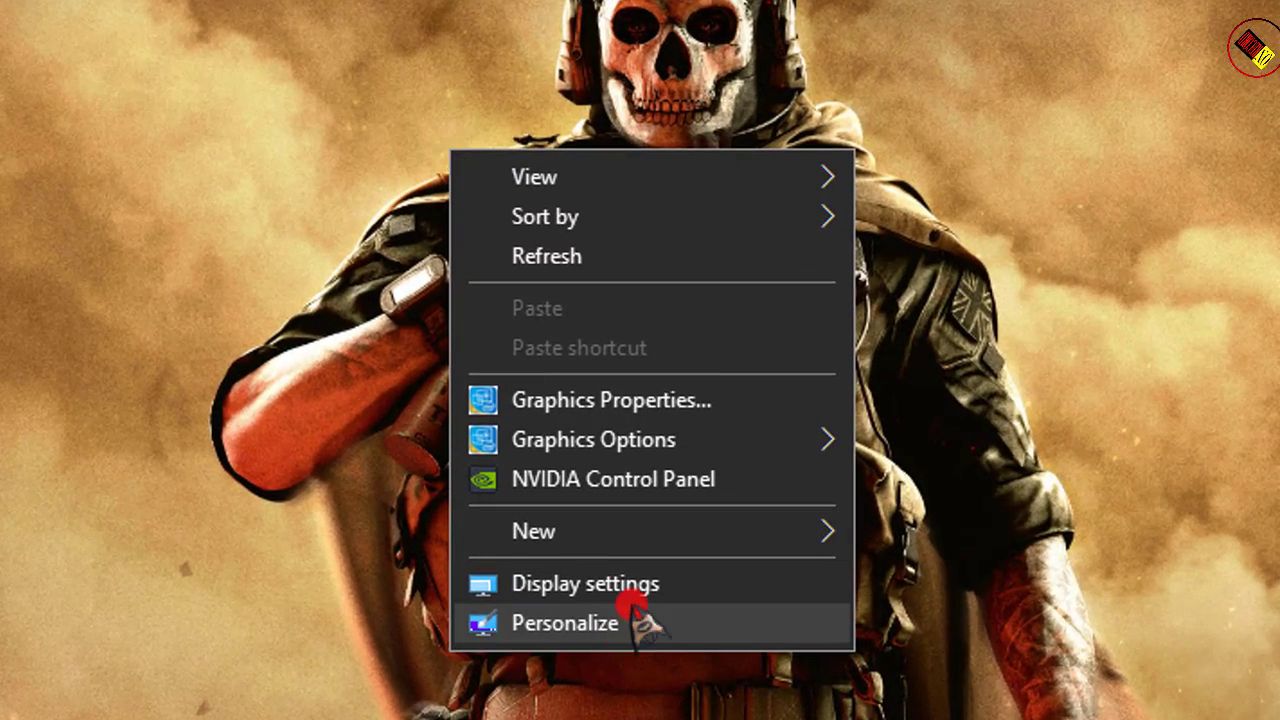
click(658, 588)
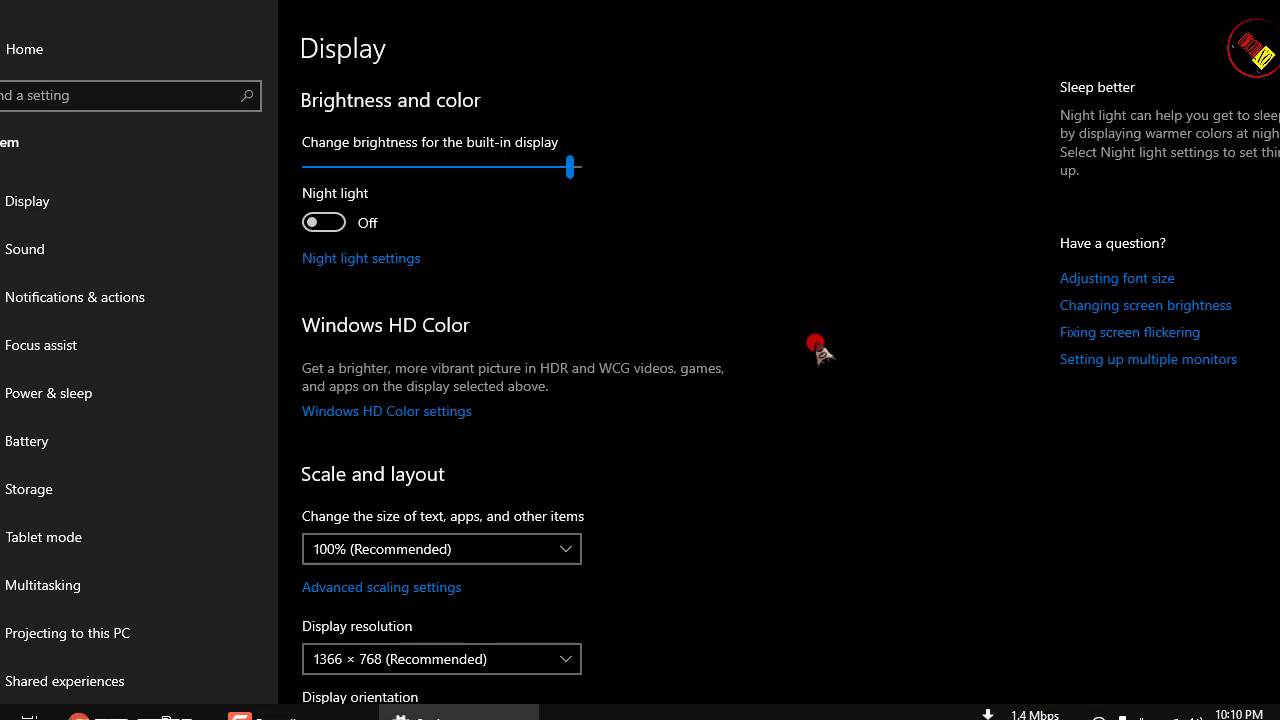
scroll(818, 350, down, 5)
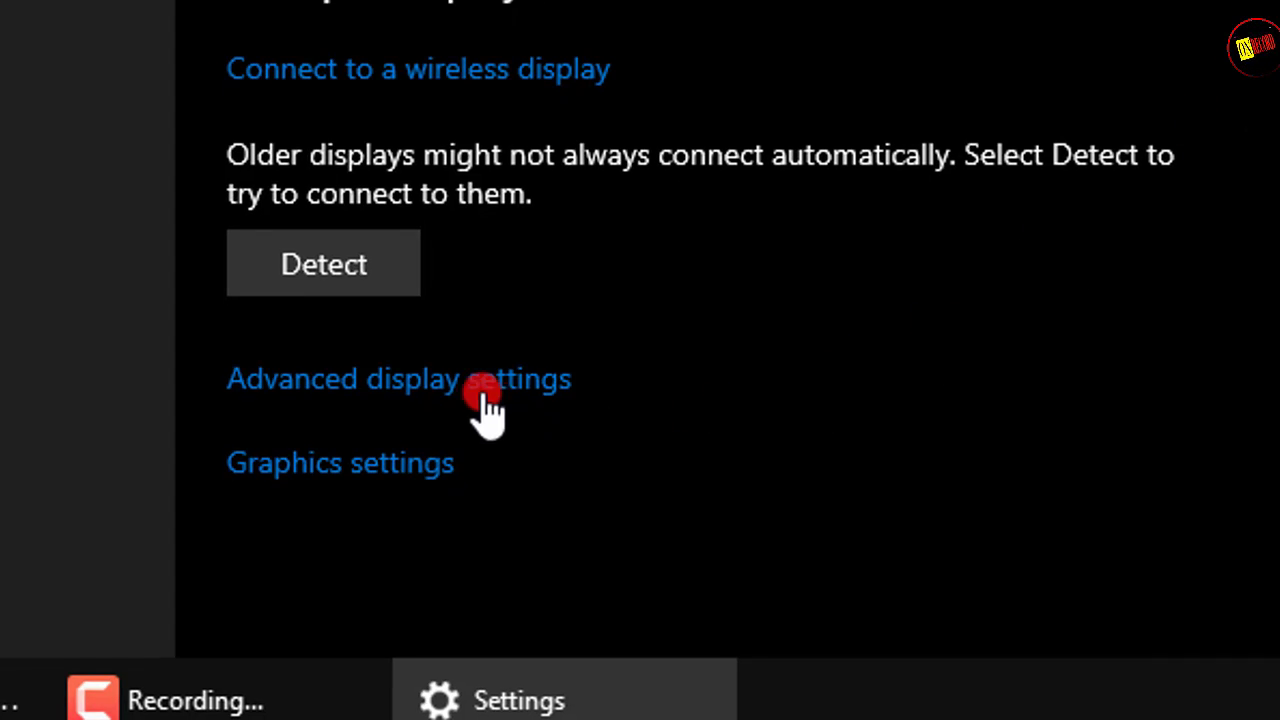
click(470, 402)
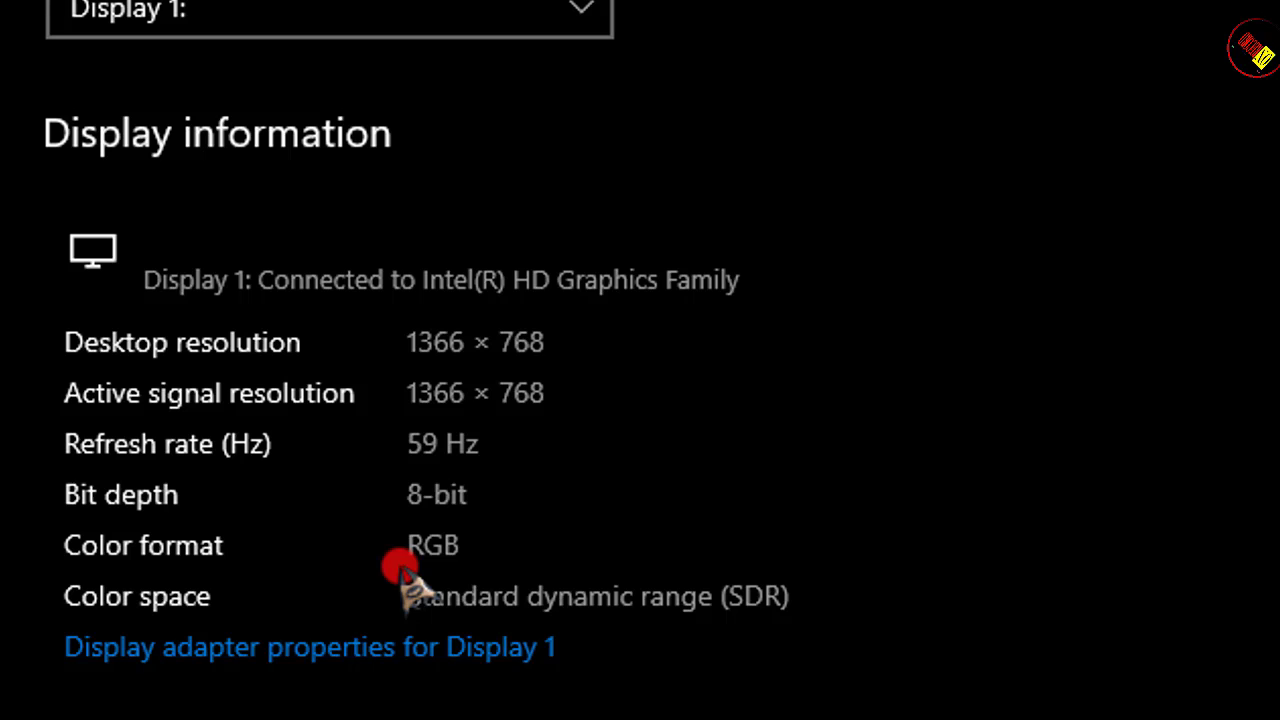
click(335, 662)
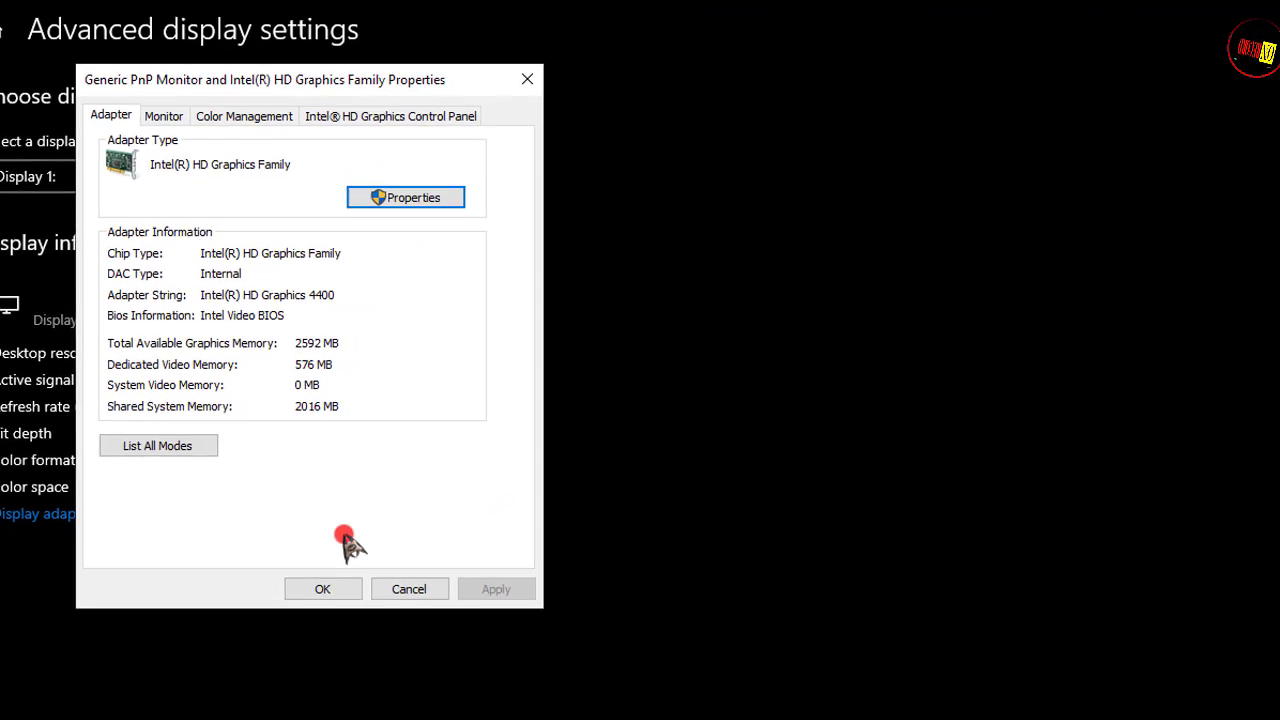
click(322, 589)
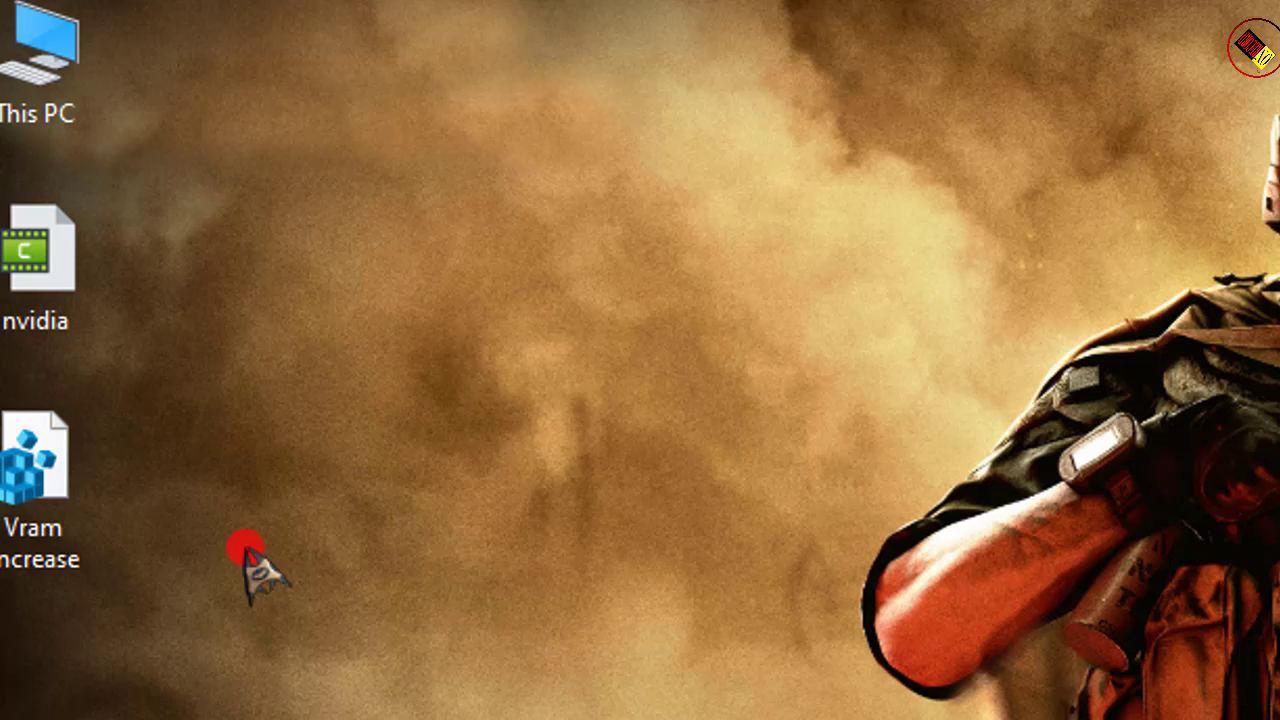
Move the Vram Increase registry file on the desktop just beside the column of icons.
drag(63, 506, 478, 490)
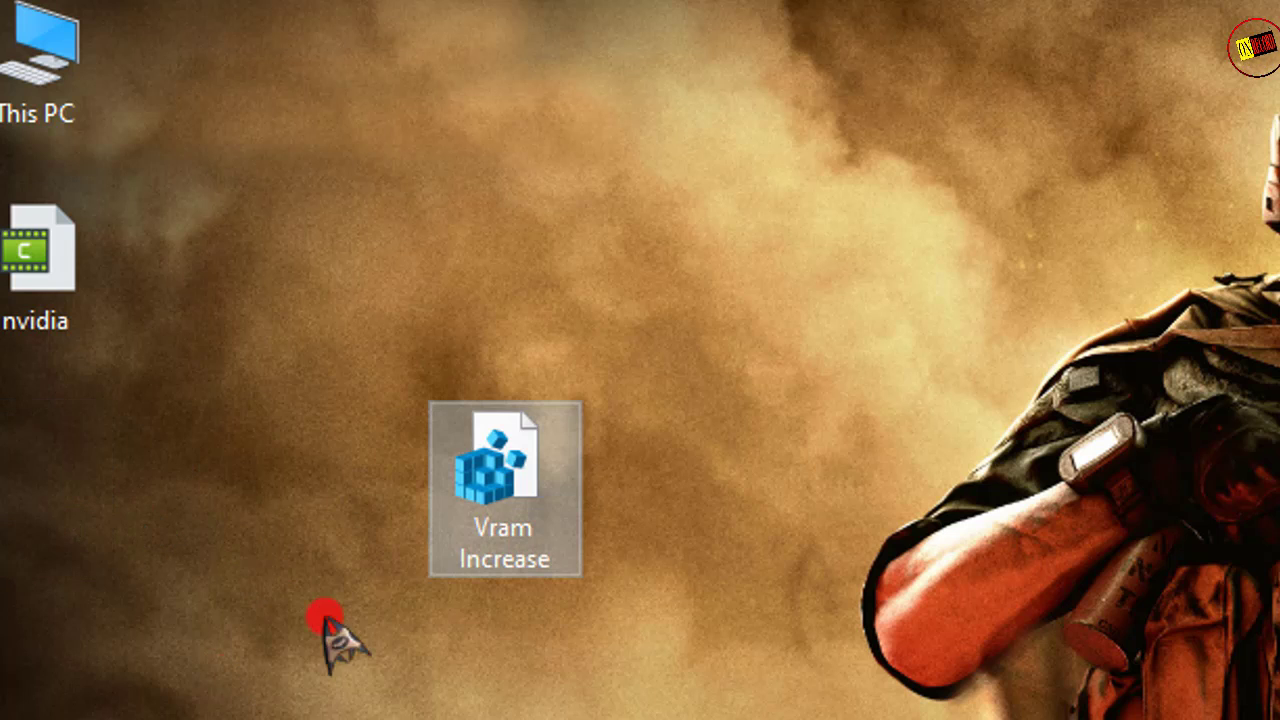
drag(449, 543, 160, 546)
right_click(534, 520)
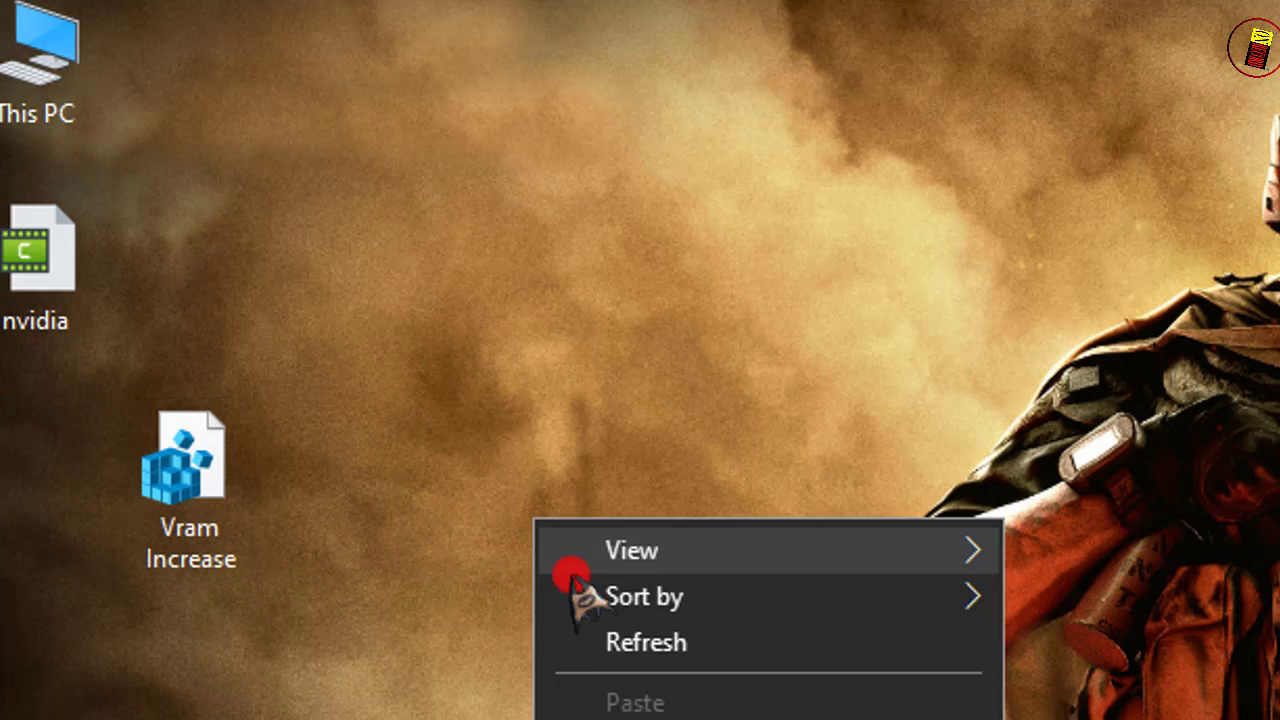
Merge the Vram Increase registry file from the desktop into the Windows registry, accept the prompts, and refresh the desktop.
click(606, 651)
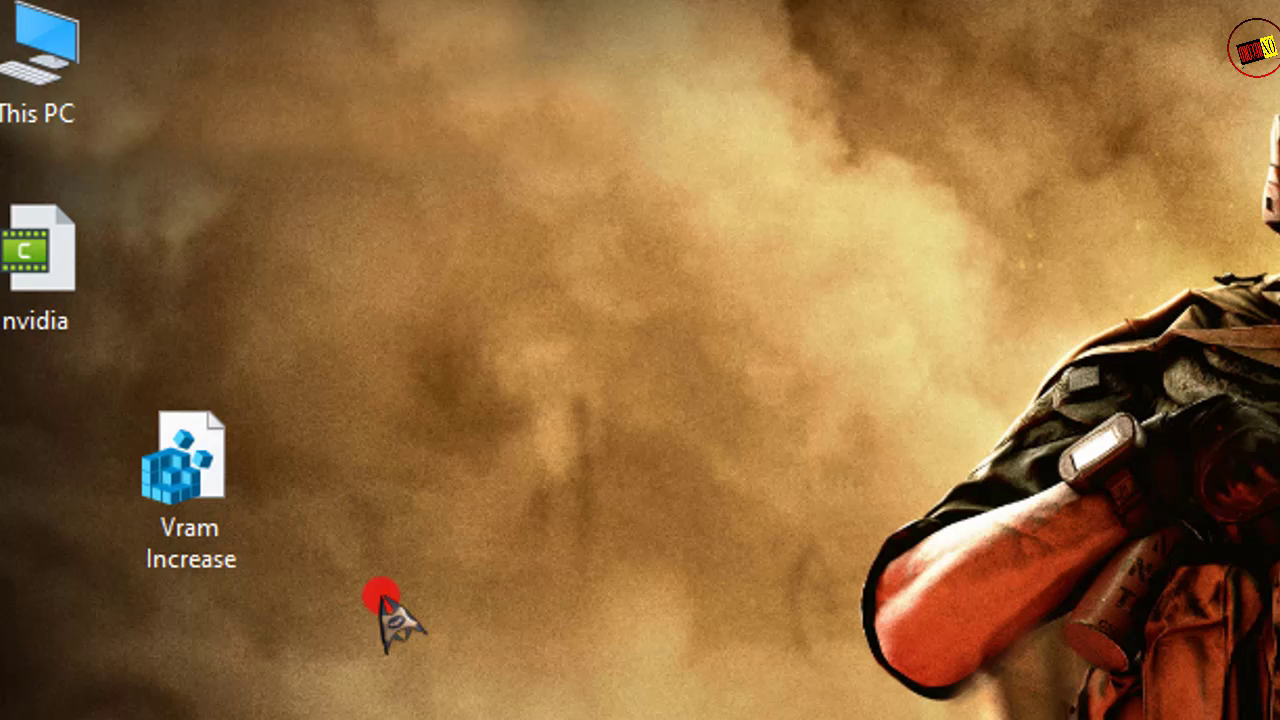
click(176, 548)
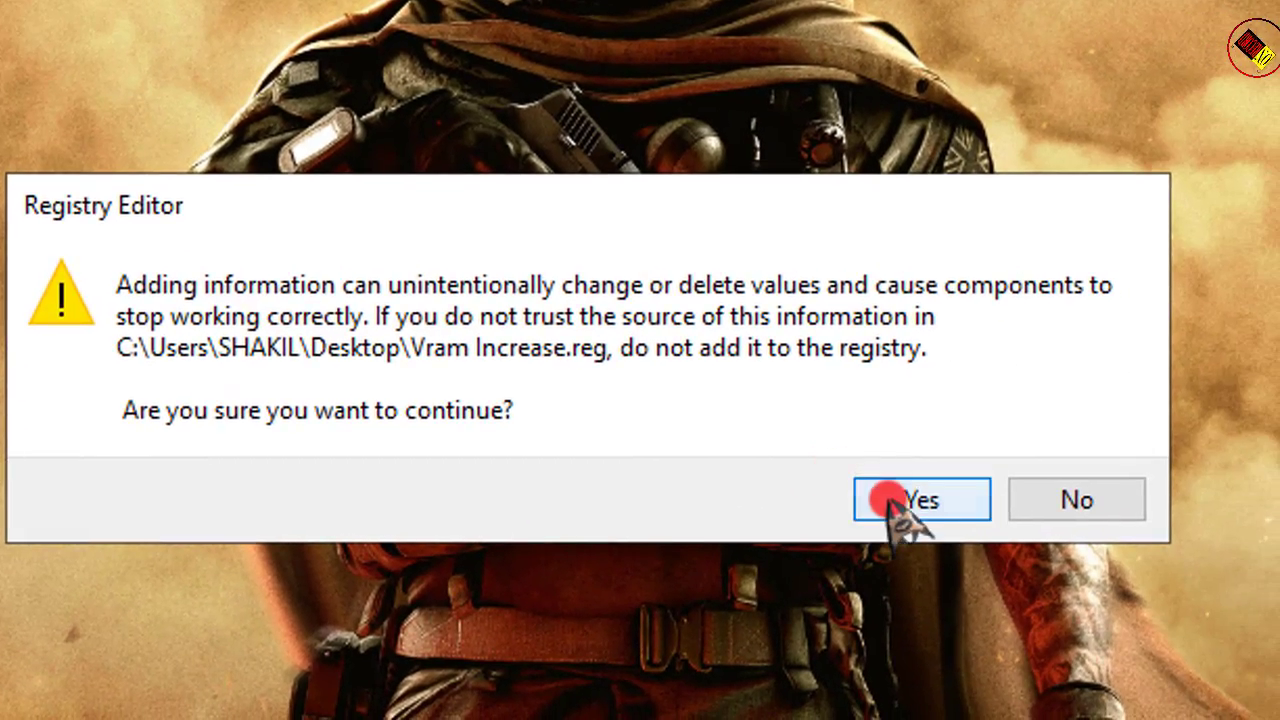
click(1215, 520)
click(995, 447)
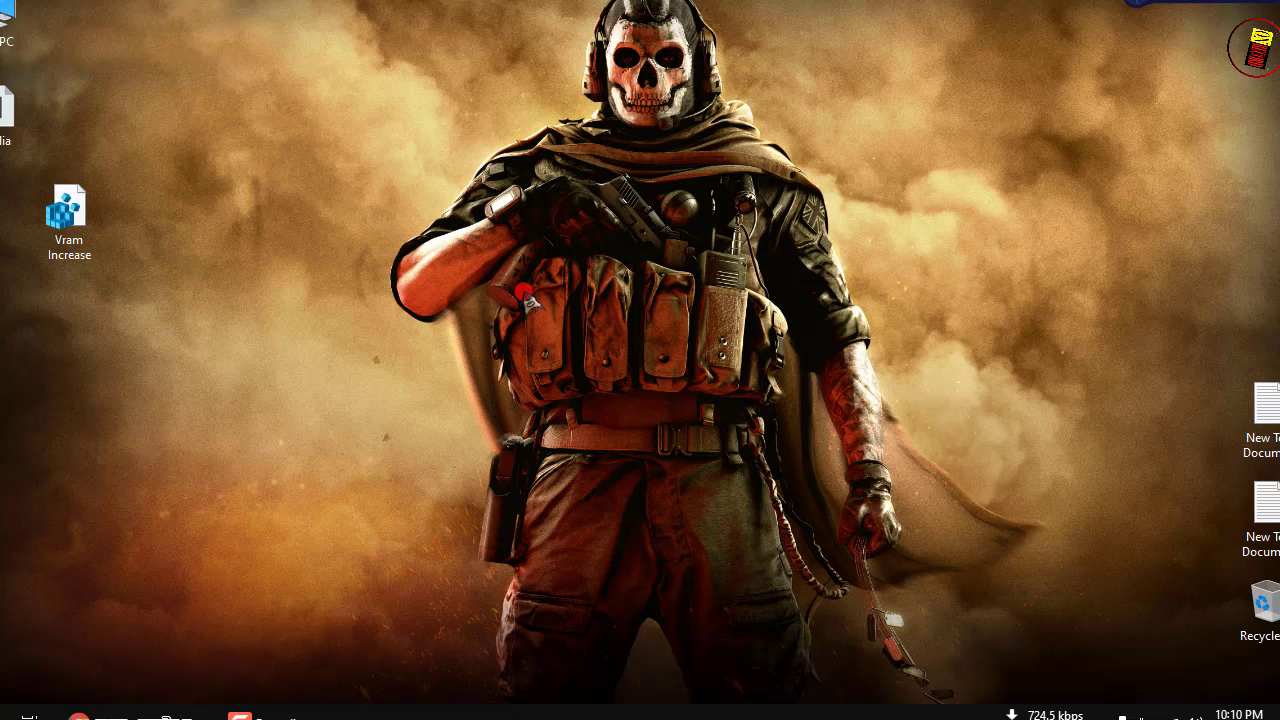
right_click(518, 288)
click(549, 349)
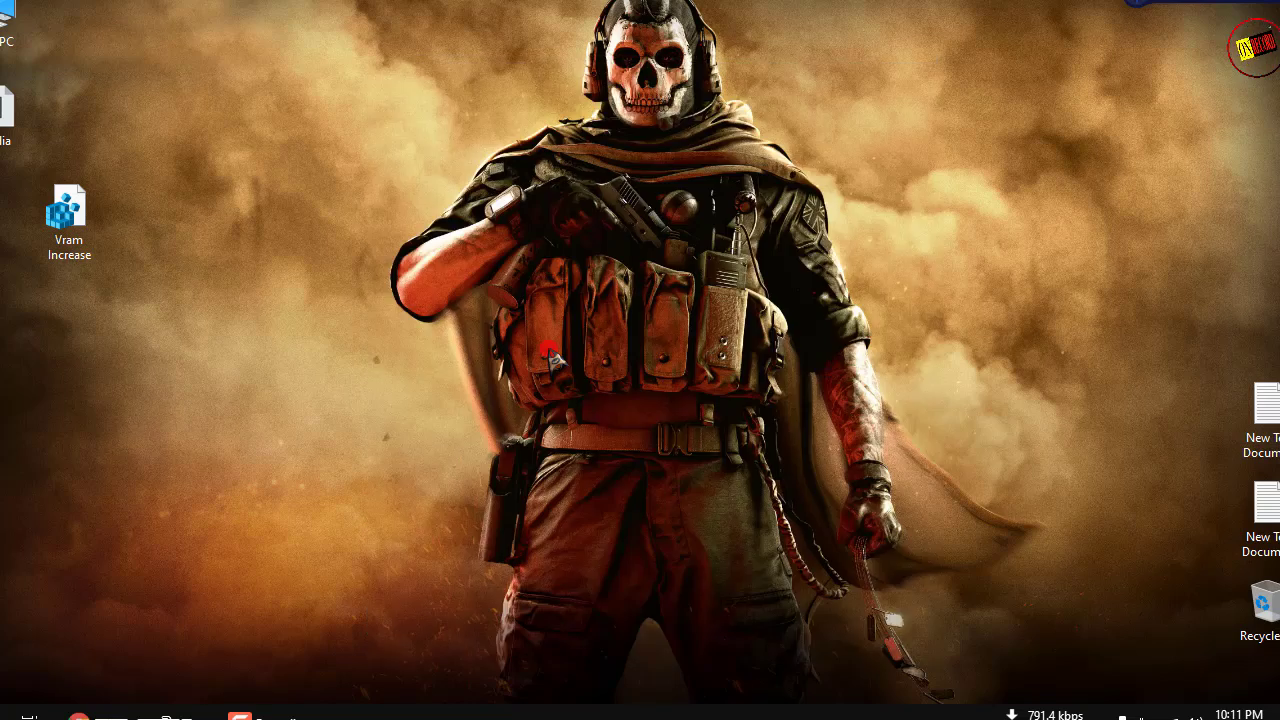
Launch the Registry Editor with the regedit command and collapse the Intel and HKEY_LOCAL_MACHINE branches.
key(super+r)
text(r)
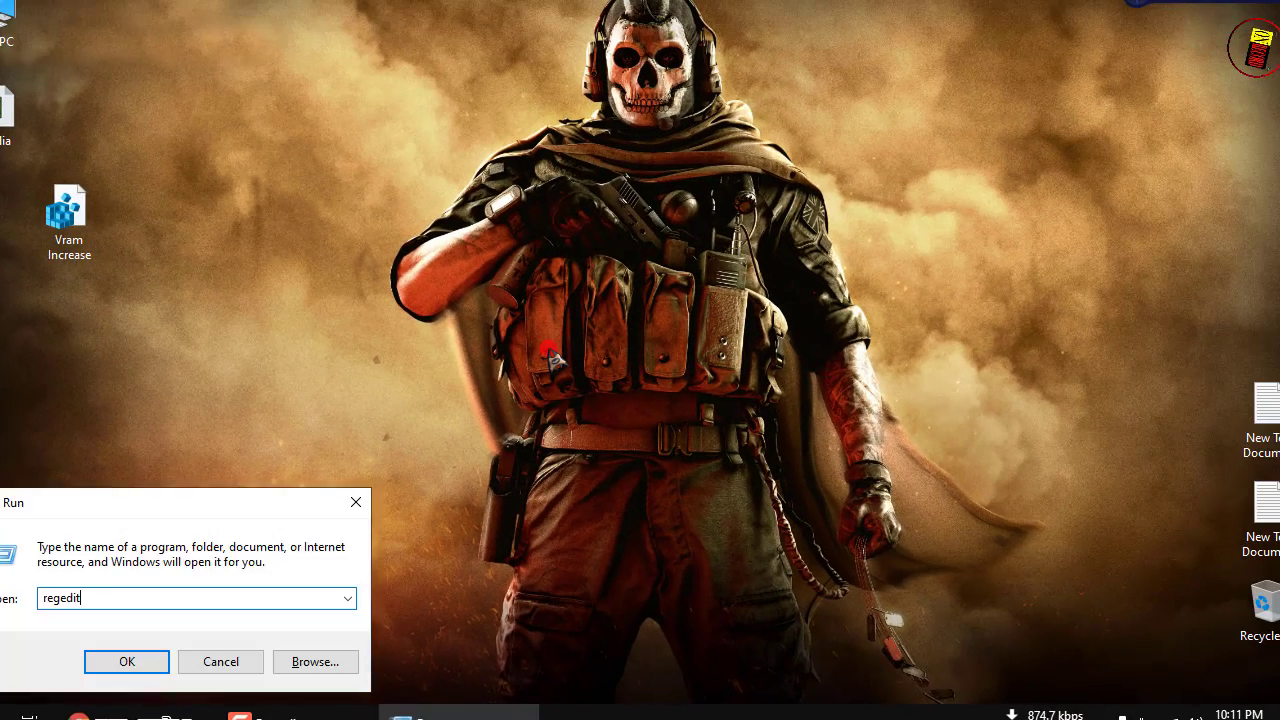
key(Return)
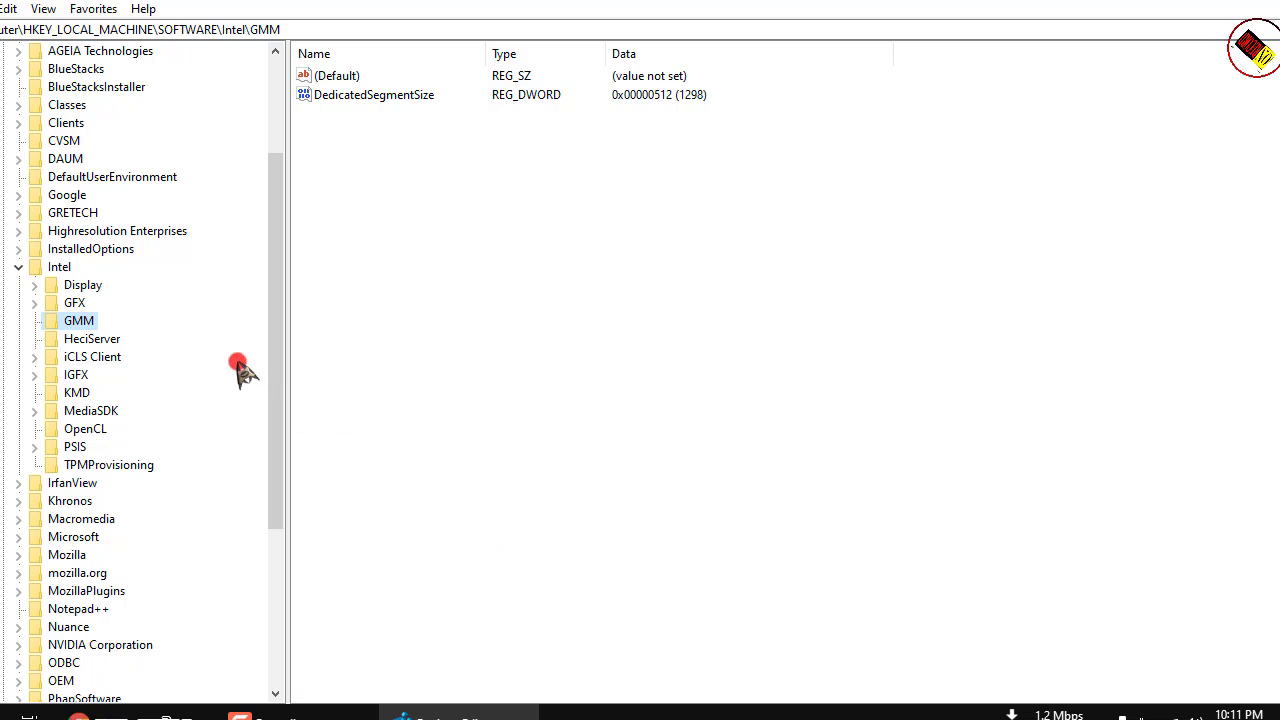
click(18, 267)
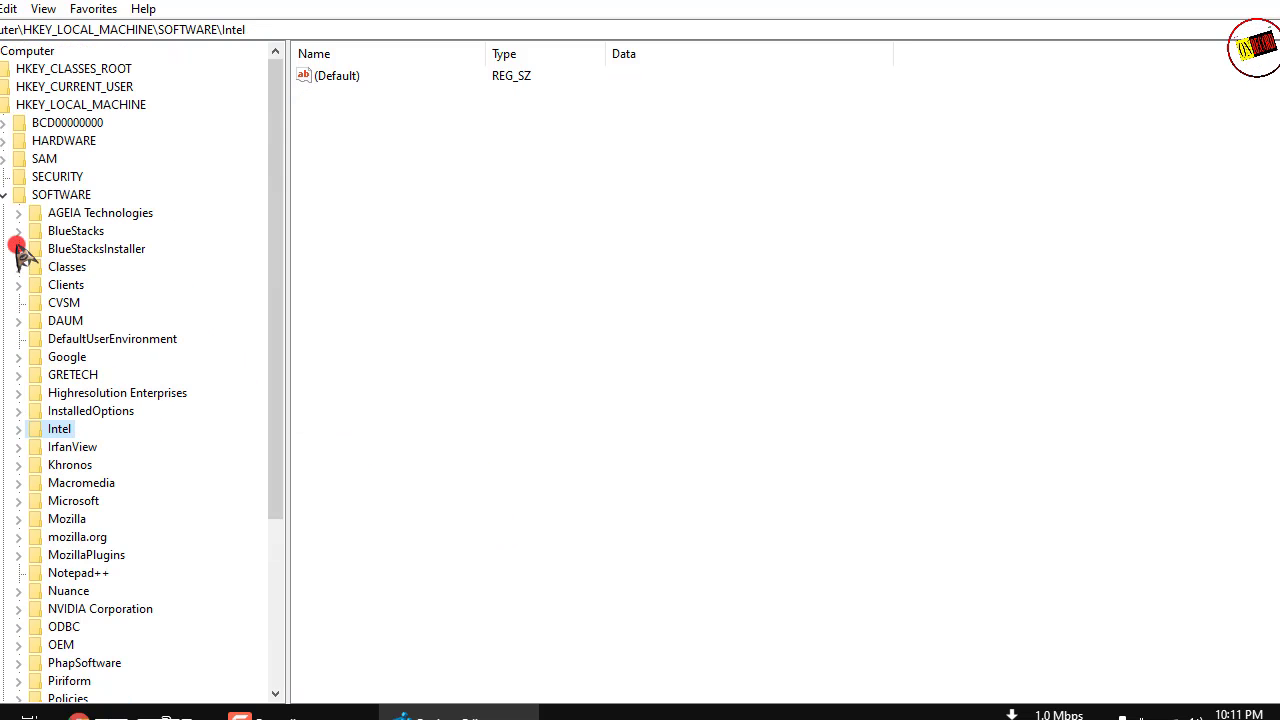
click(2, 105)
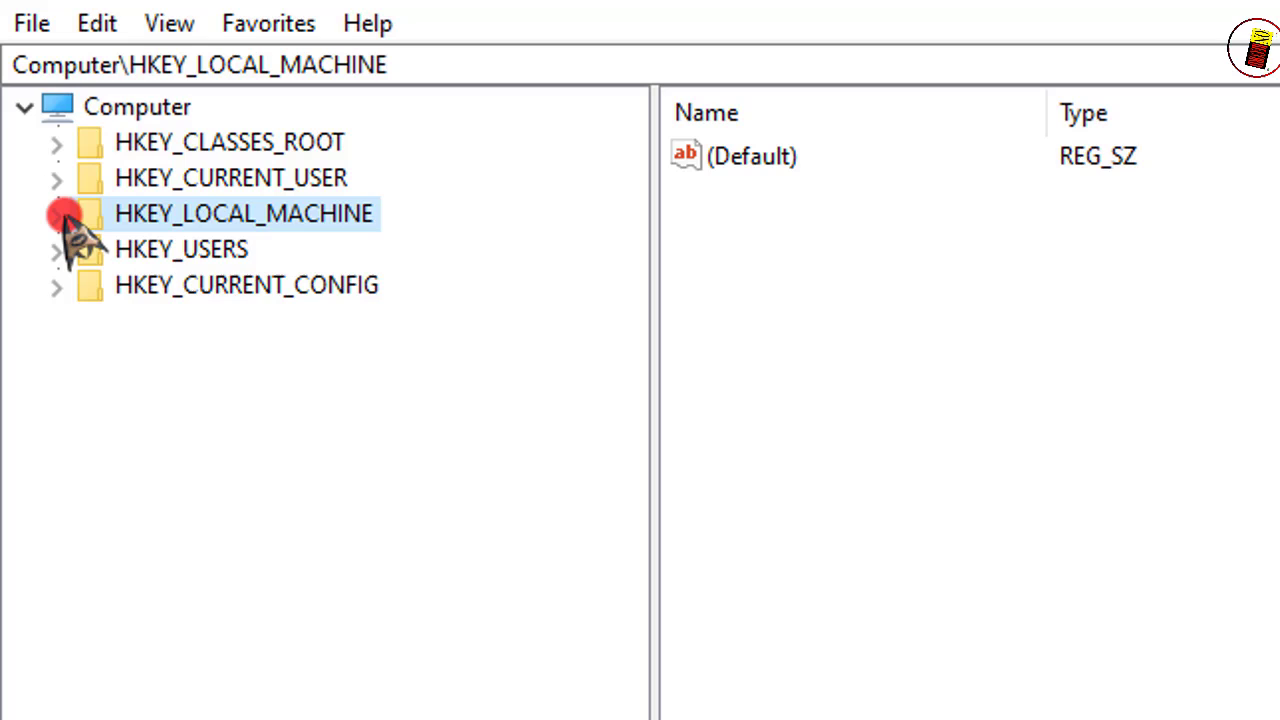
Browse the registry to the GMM key under HKEY_LOCAL_MACHINE\SOFTWARE\Intel.
click(60, 214)
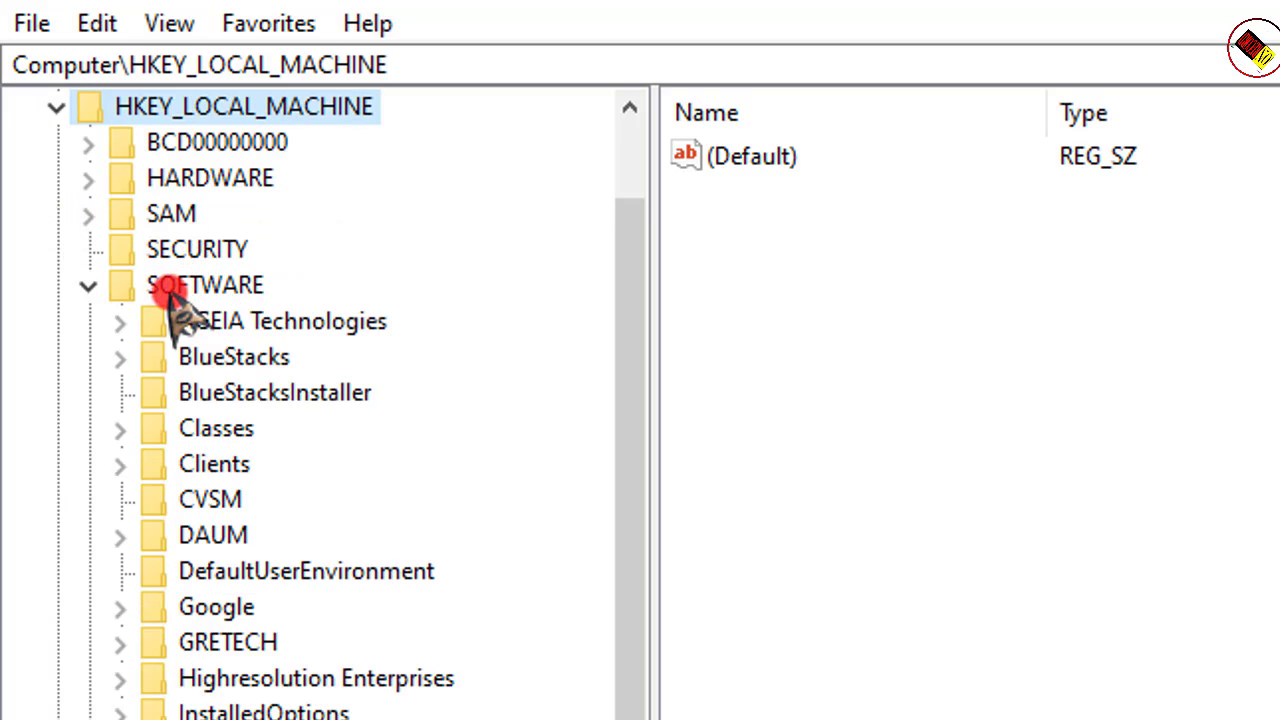
click(87, 283)
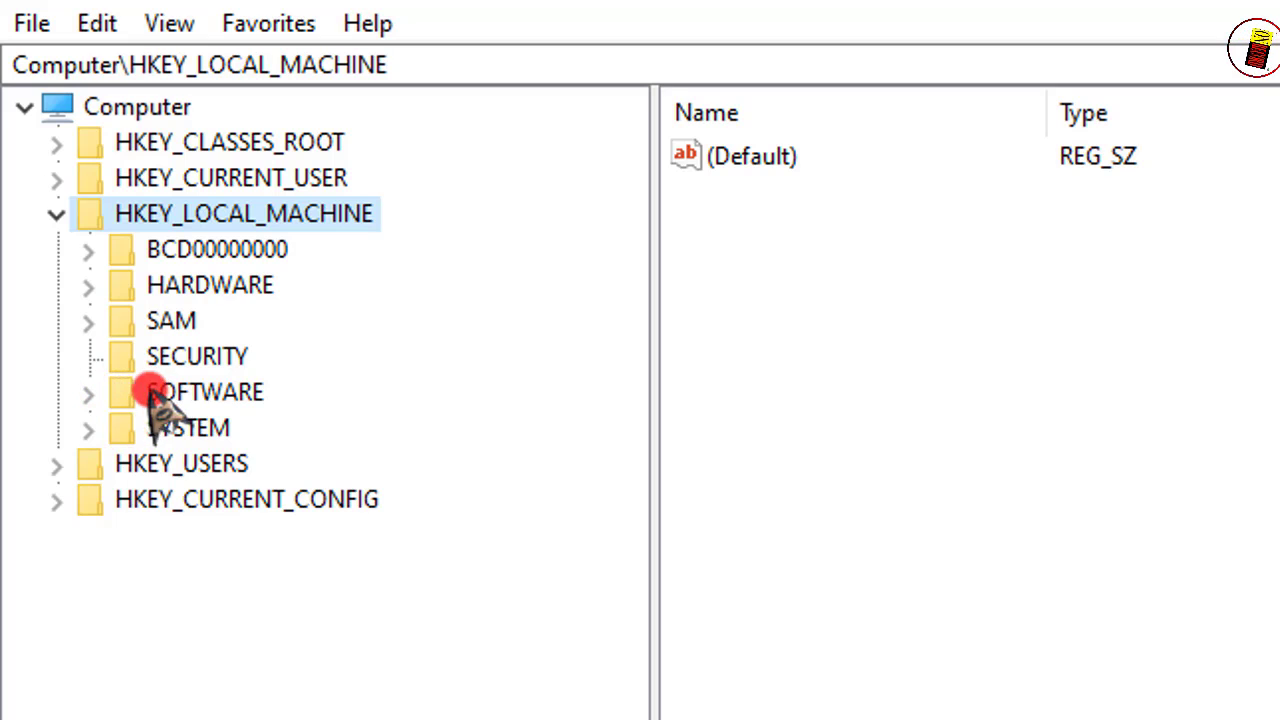
click(88, 394)
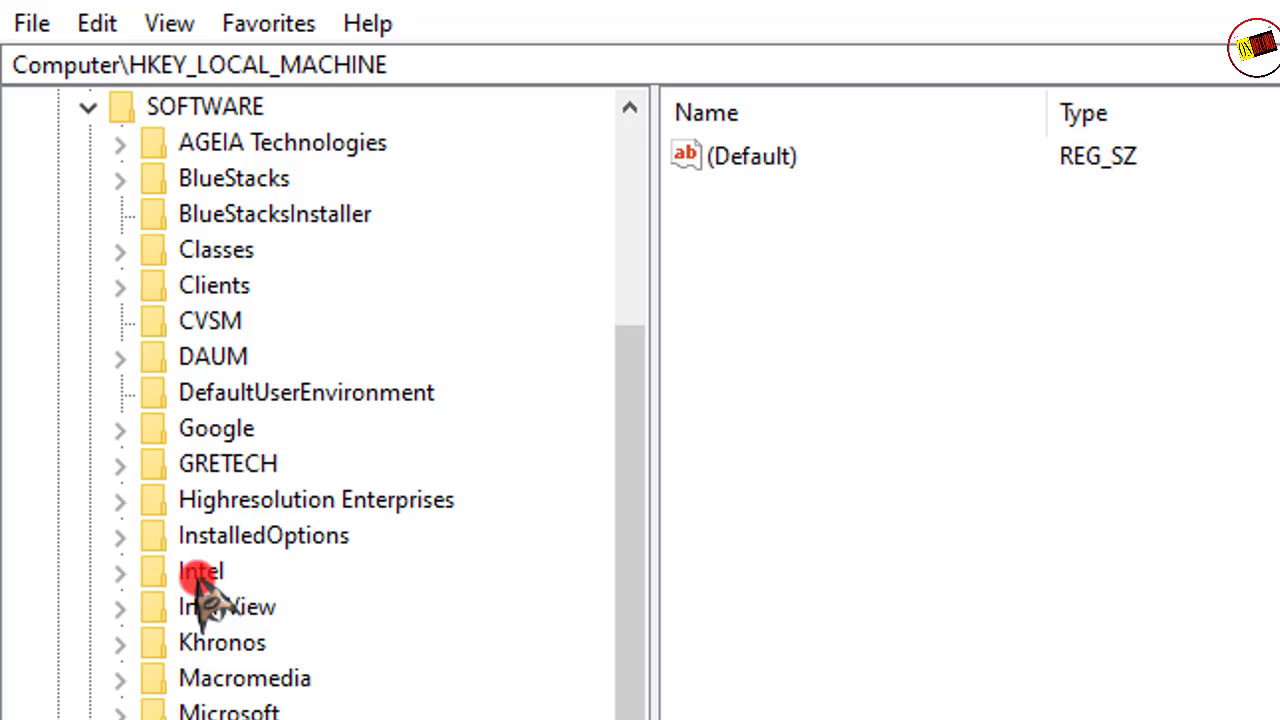
double_click(160, 571)
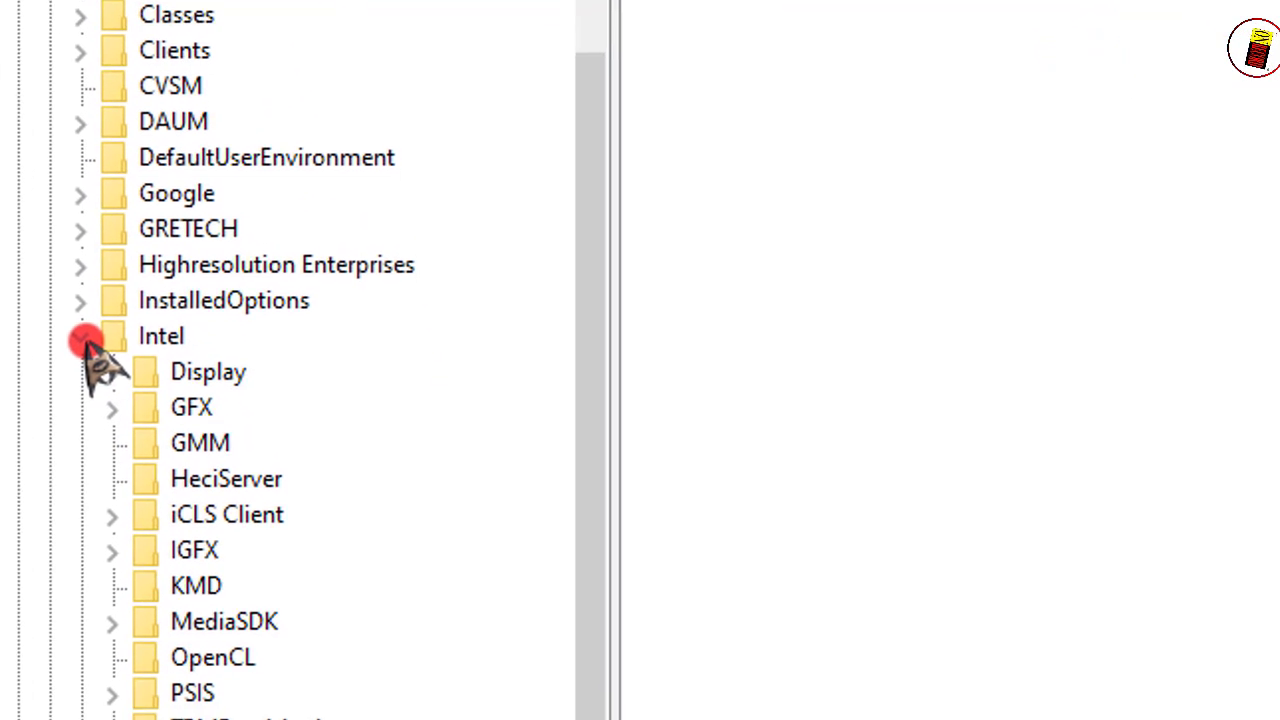
click(185, 435)
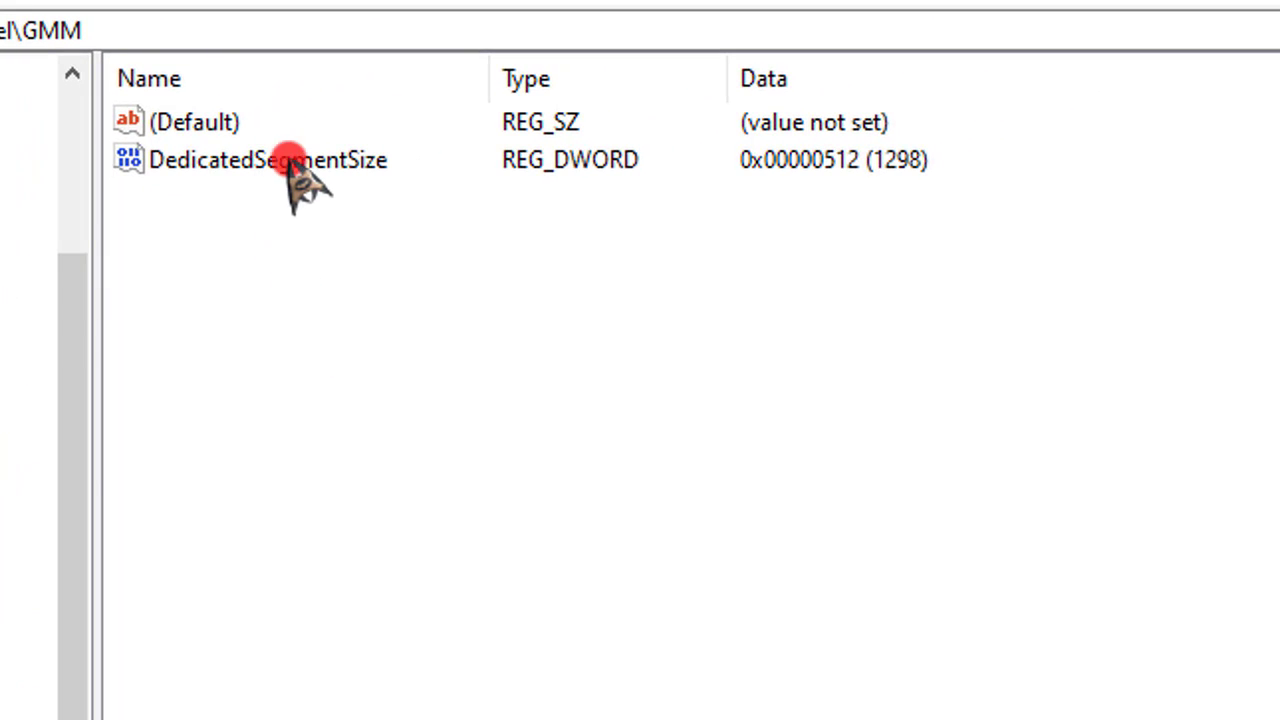
Check the value data and base of DedicatedSegmentSize in the GMM key and accept them.
double_click(280, 165)
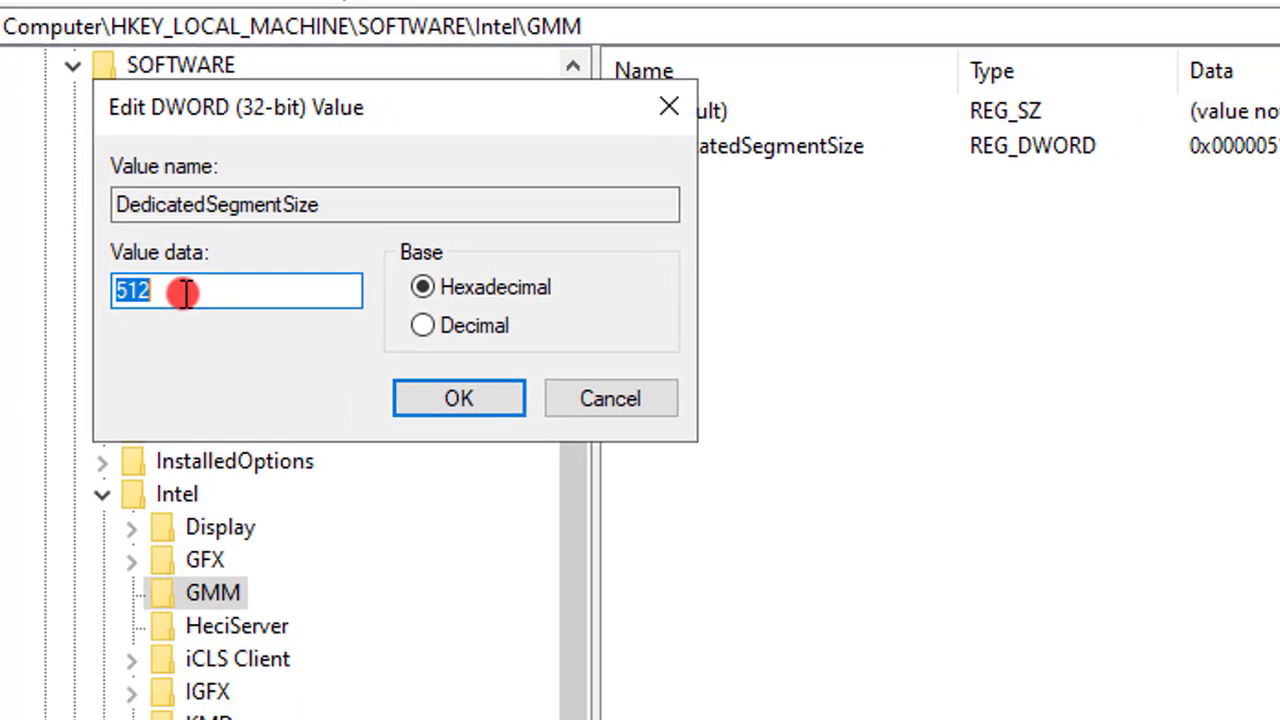
click(210, 318)
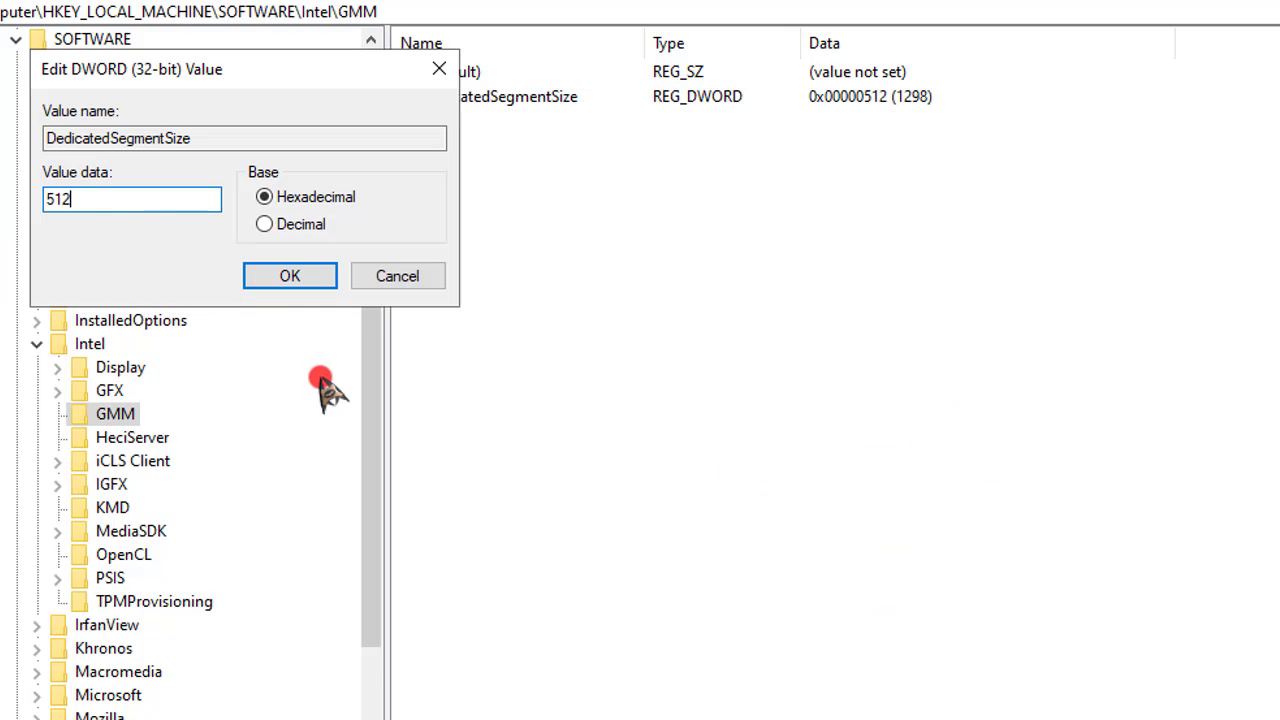
click(290, 280)
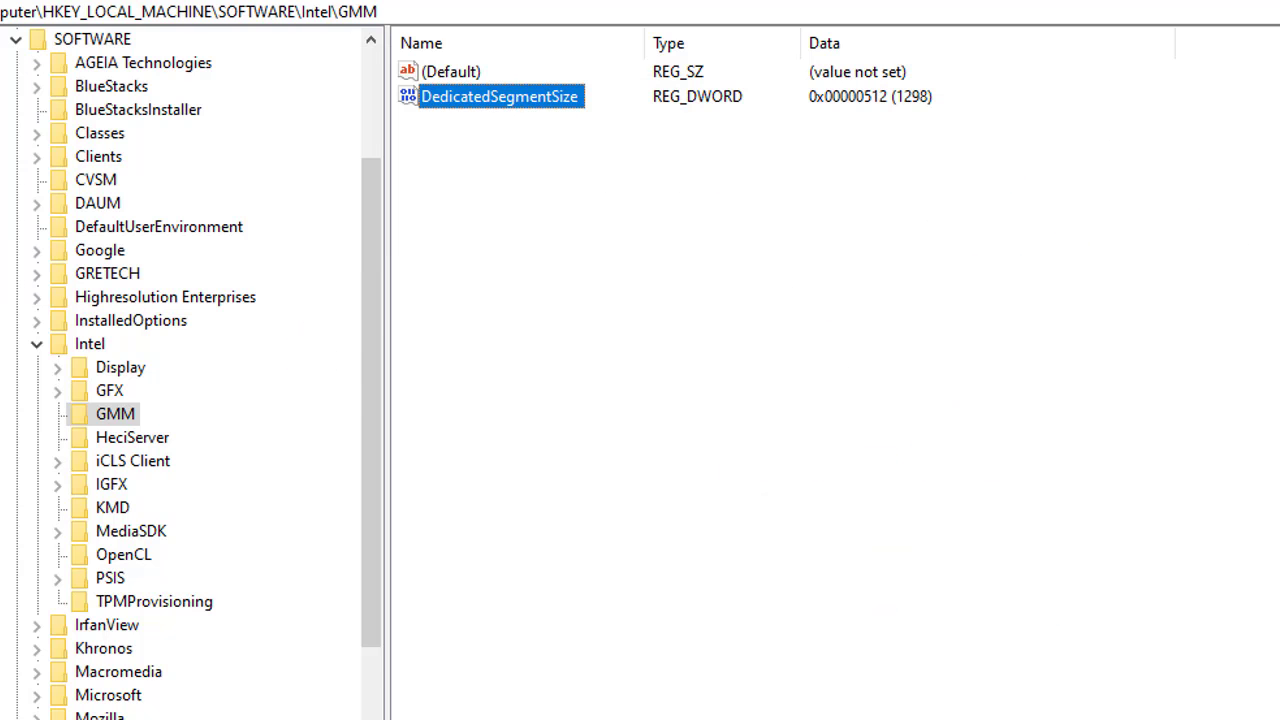